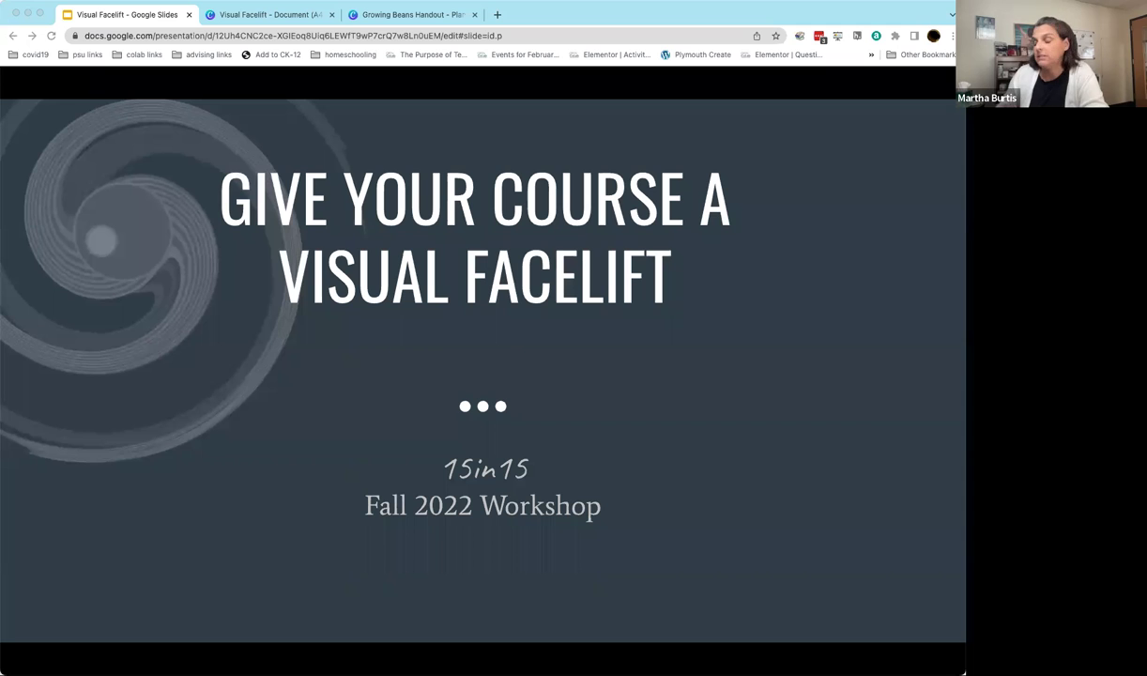
Advance the slideshow to the 'design for YOU' slide with the bicycle photo.
key(Right)
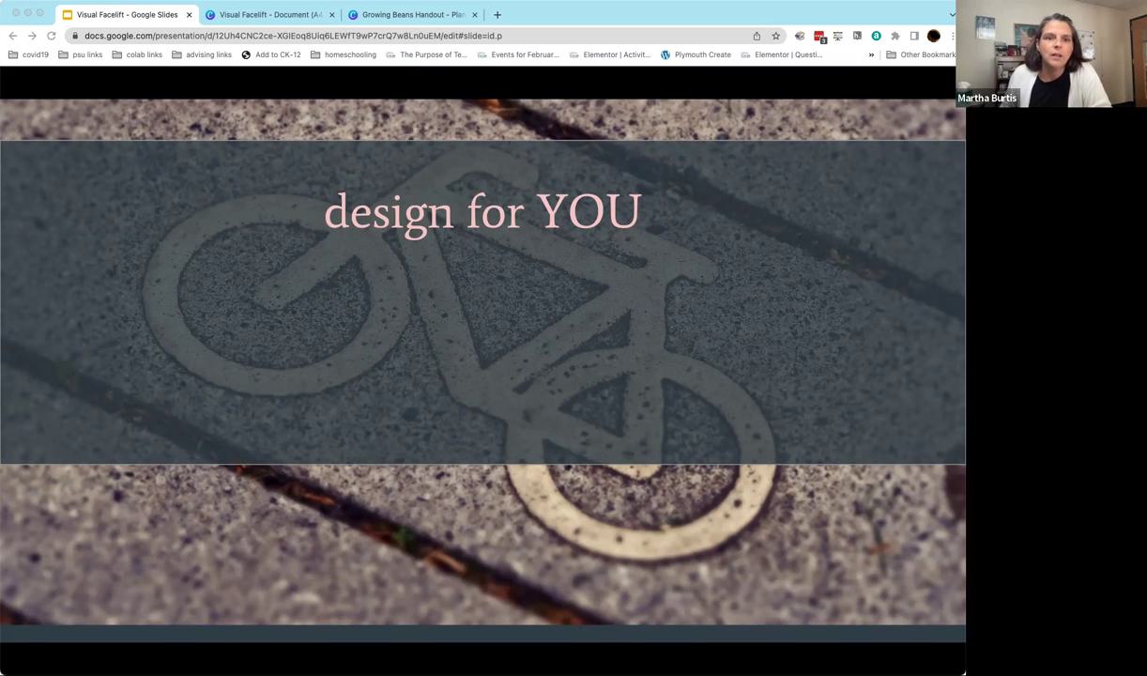
Advance to the 'graphic syllabi' slide with three example syllabus designs.
key(Right)
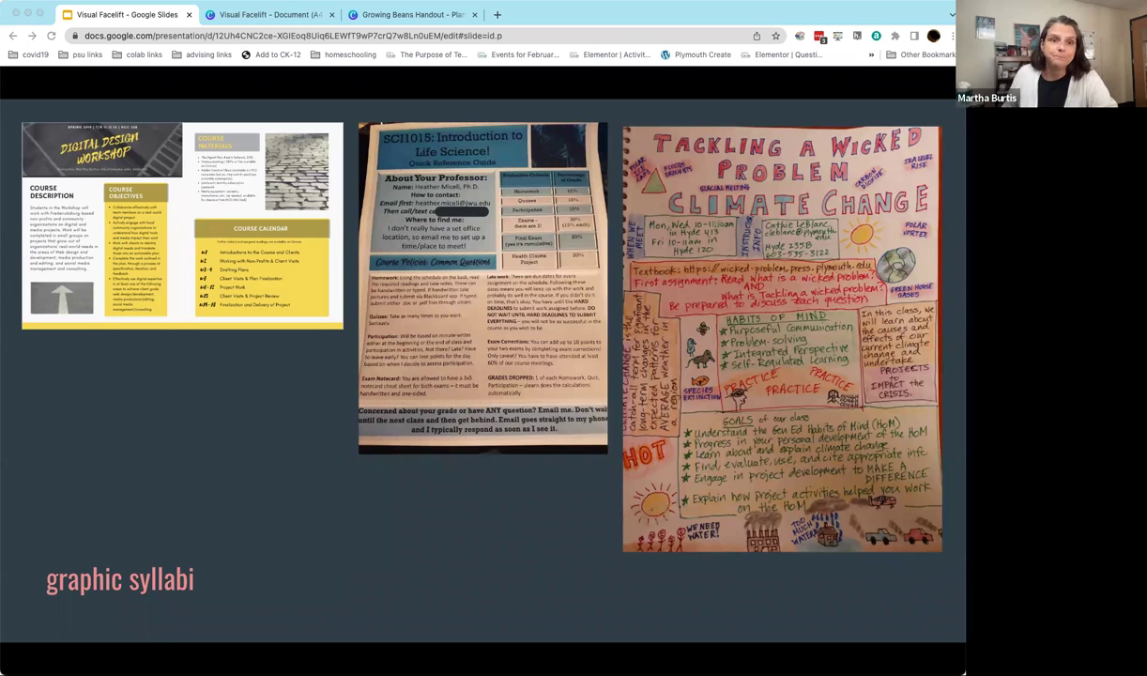
Advance to the 'graphic assignment design' slide showing the Selfieland handouts.
key(Right)
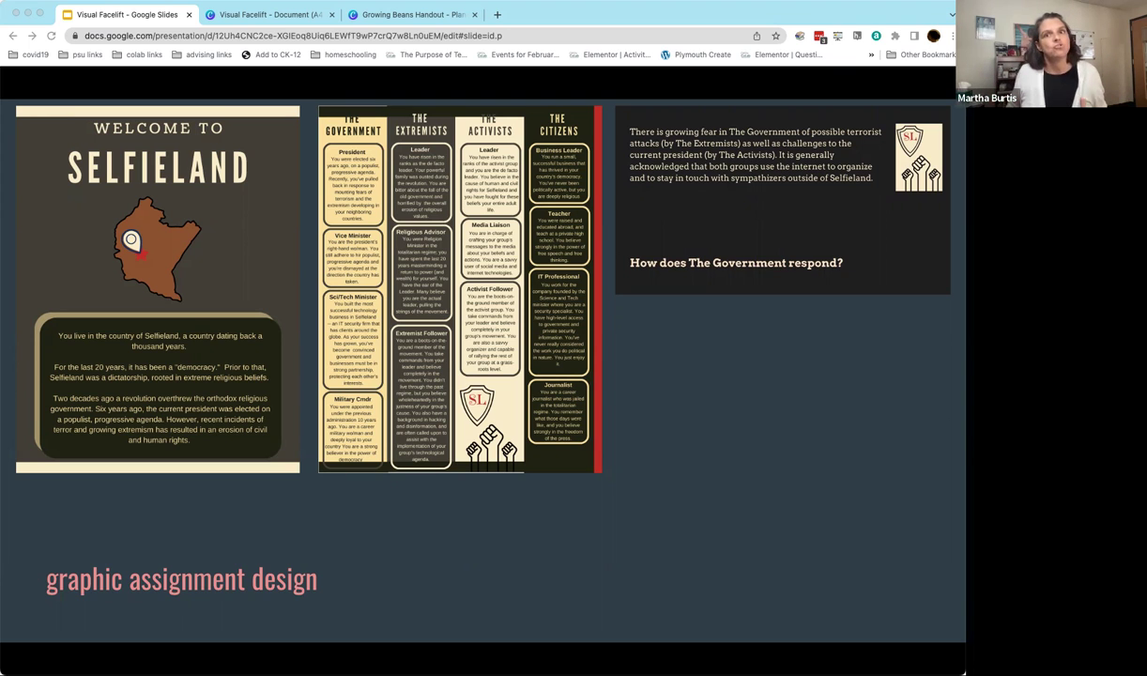
Step past 'design for YOUR STUDENTS' to the 'Infographic assignments' slide with four infographics.
key(Right)
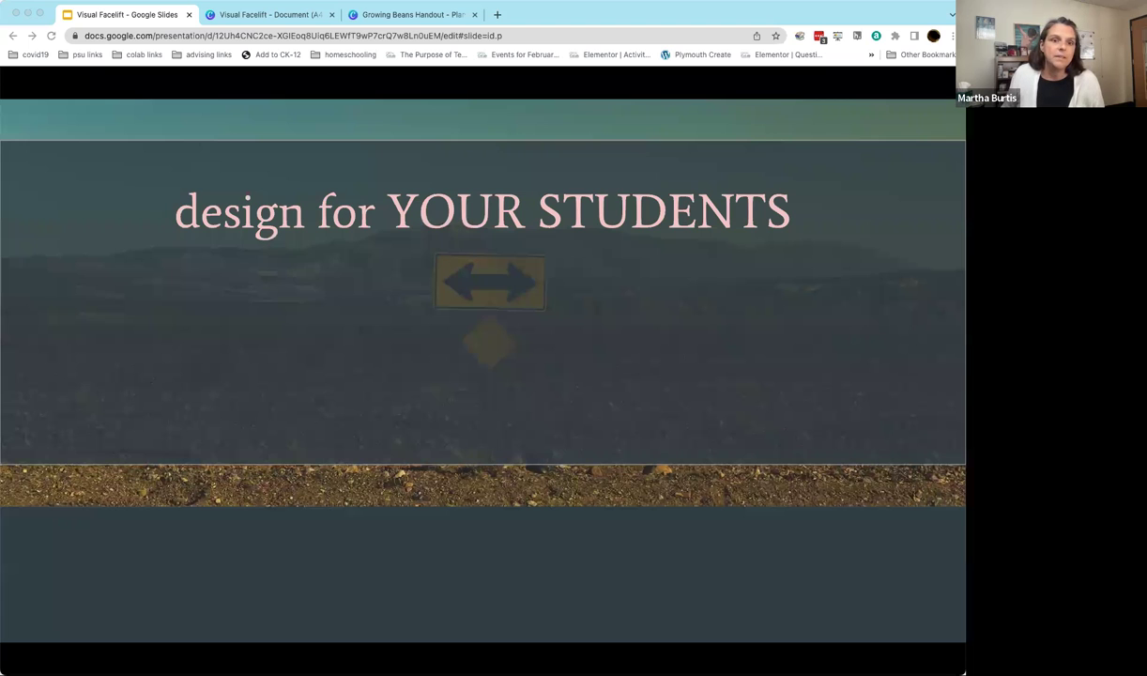
key(Right)
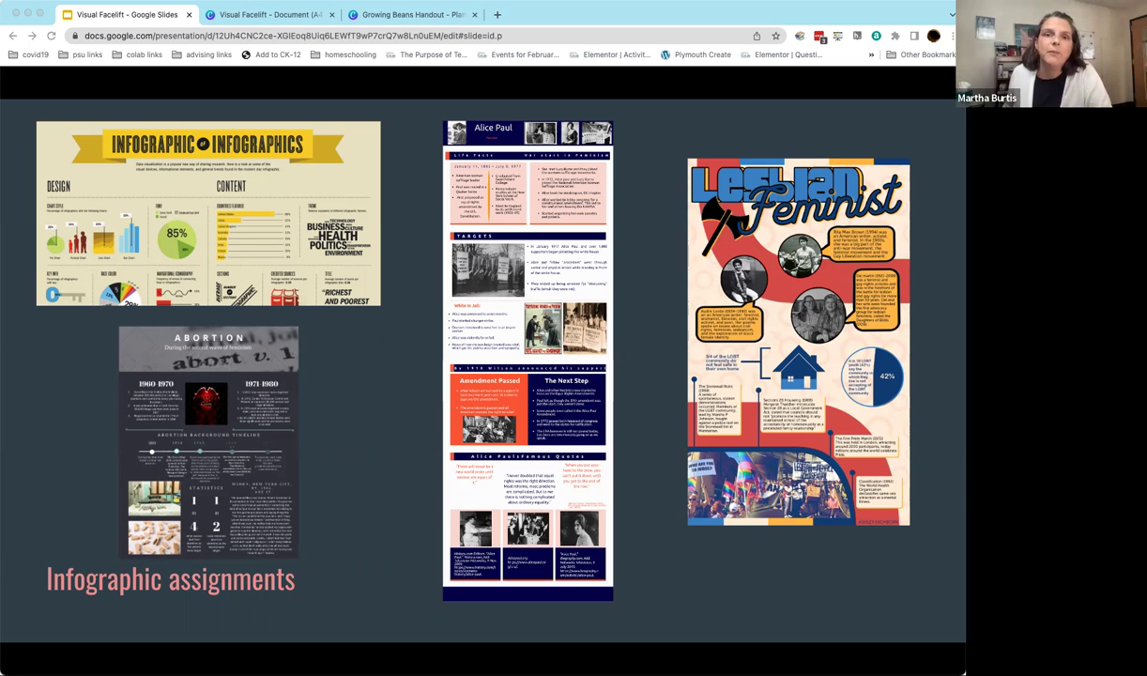
Advance to the 'designed documents' slide comparing plain and designed animal shelter project plans.
key(Right)
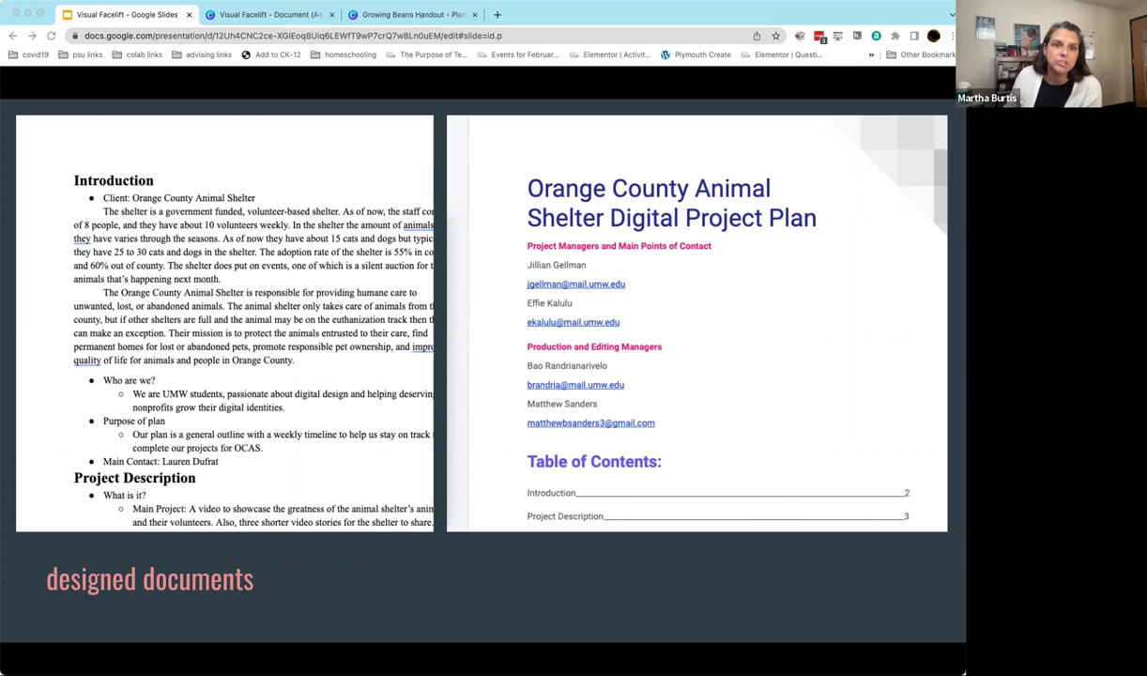
Advance to the 'design assignment inspiration' slide featuring the DS106 Assignment Bank.
key(Right)
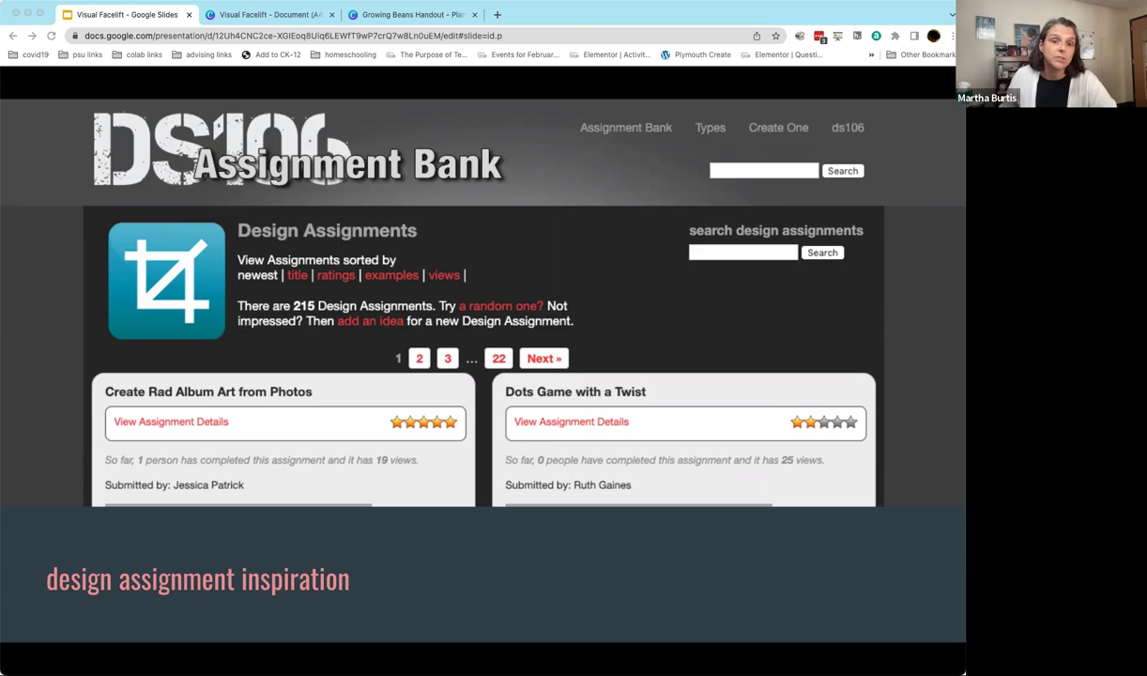
Advance to the 'CONSIDERATIONS' section slide with the scattered-triangles background.
key(Right)
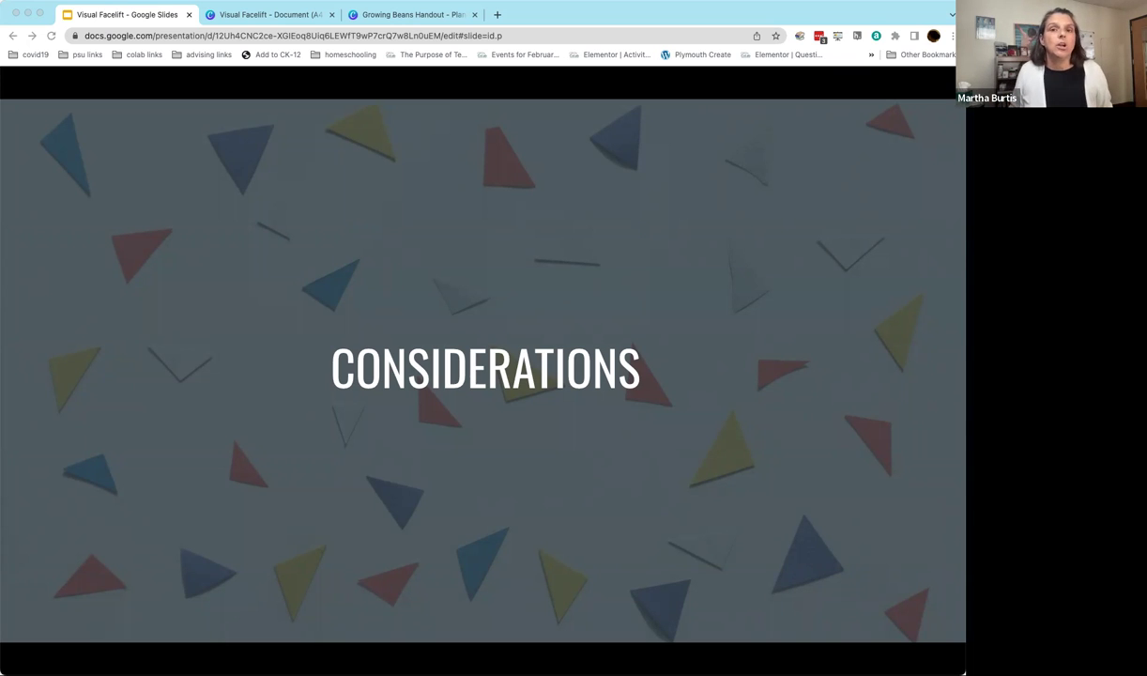
Advance to the TOOLS and RESOURCES slide listing Canva, Piktochart, Pixabay and others.
key(Right)
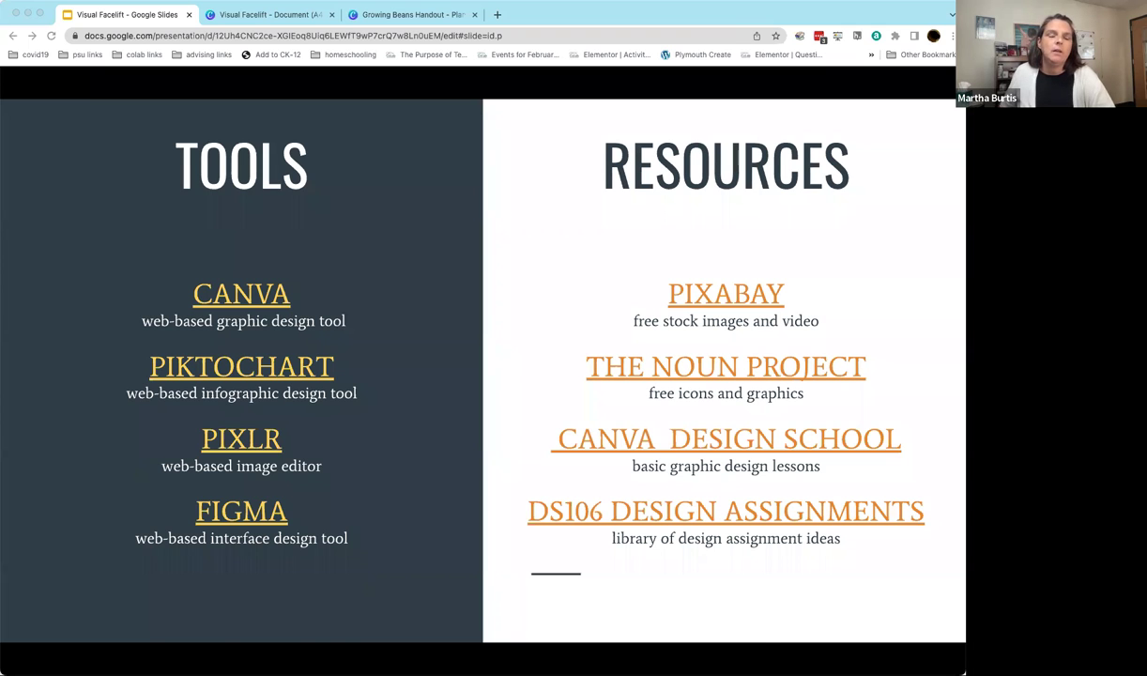
Switch to the Visual Facelift handout in Canva and show the 'clock' element results.
click(282, 15)
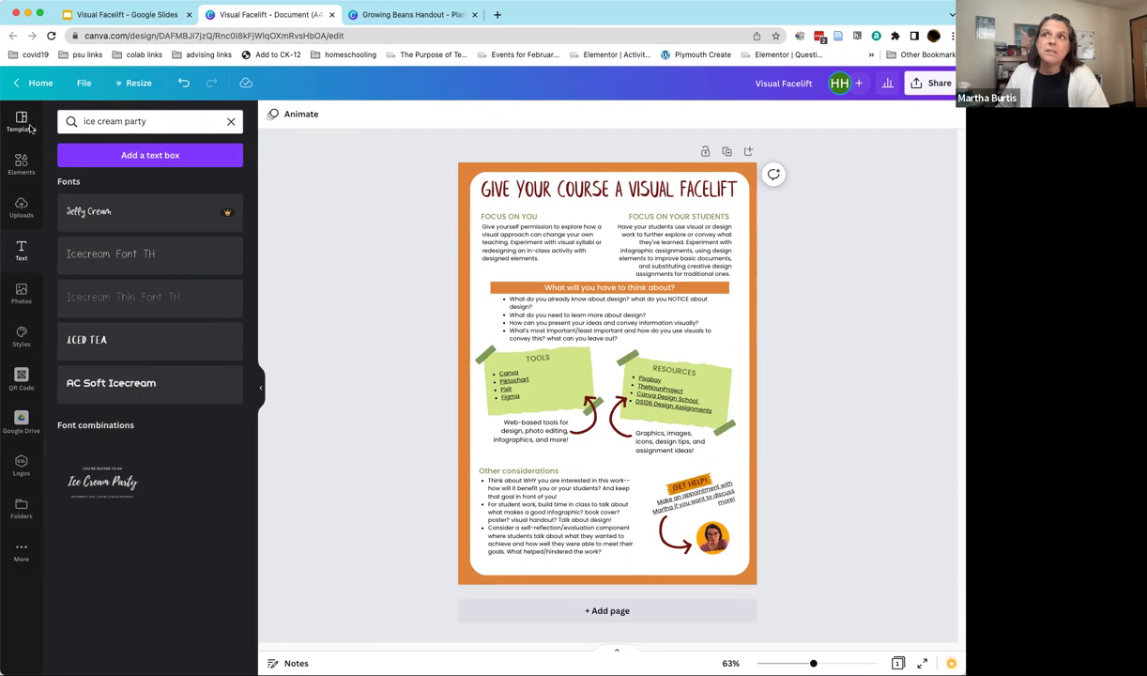
click(21, 161)
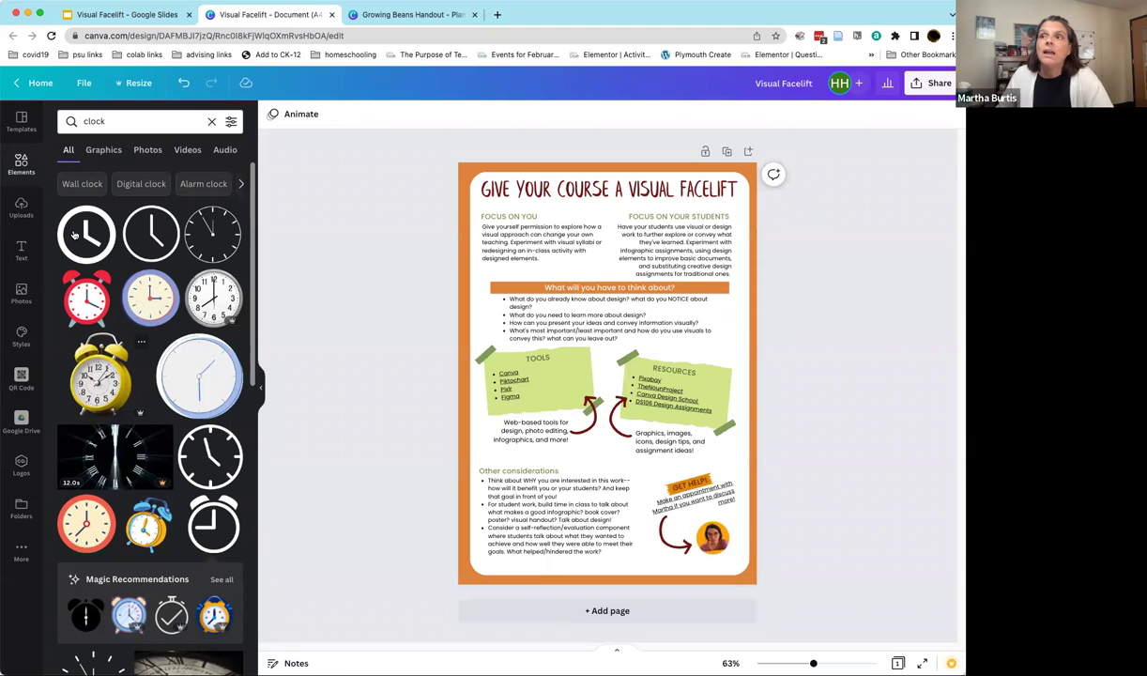
Clear the 'ice cream party' text search and browse the default text templates.
click(20, 206)
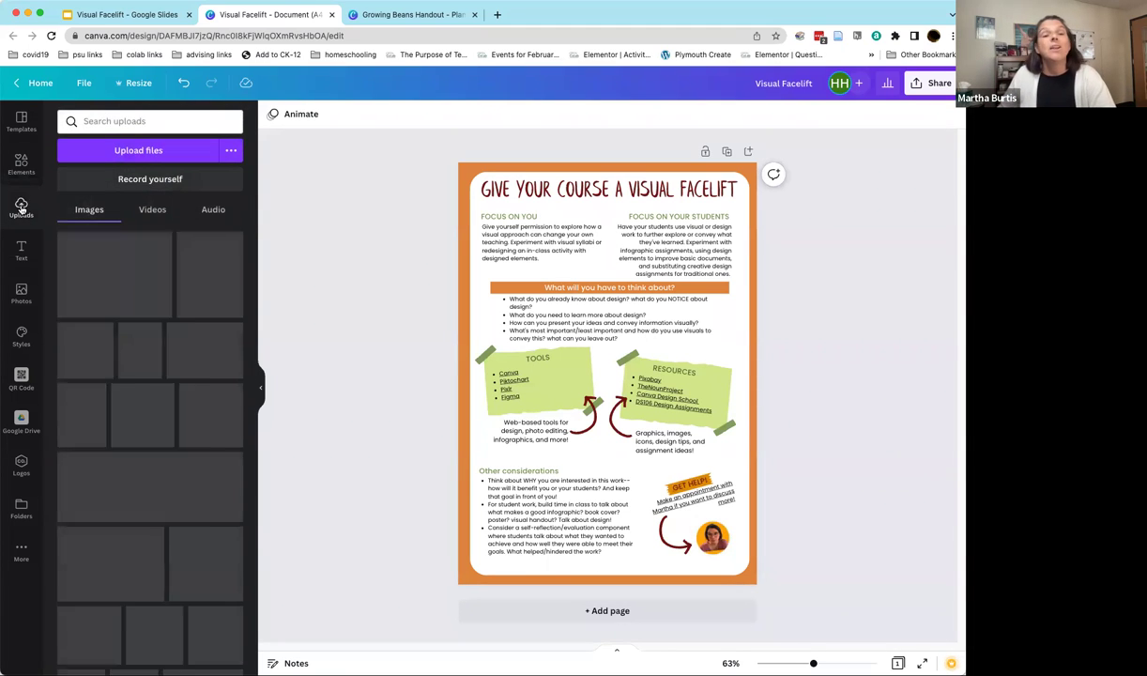
click(21, 249)
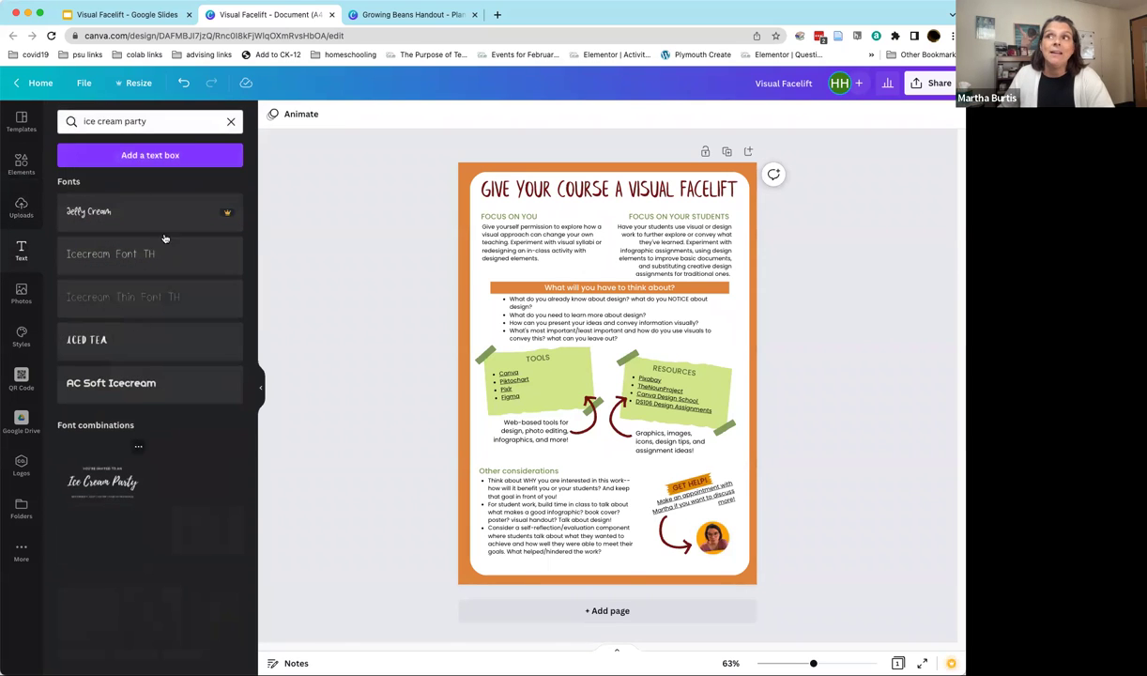
click(232, 124)
scroll(147, 525, down, 10)
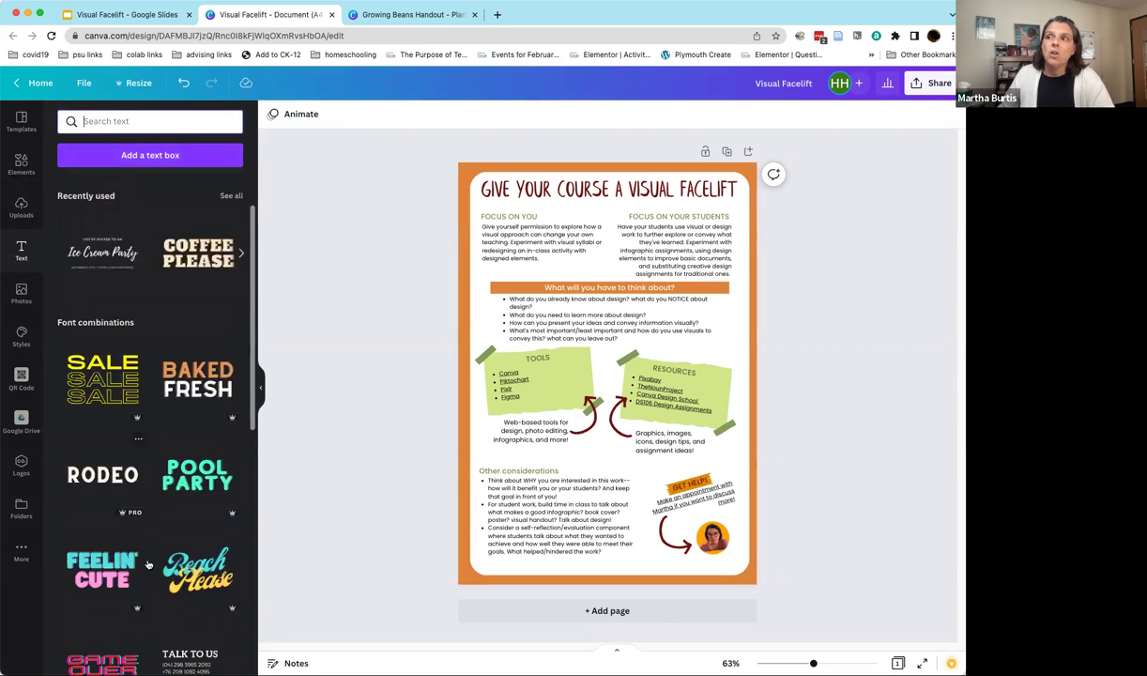
scroll(138, 535, down, 5)
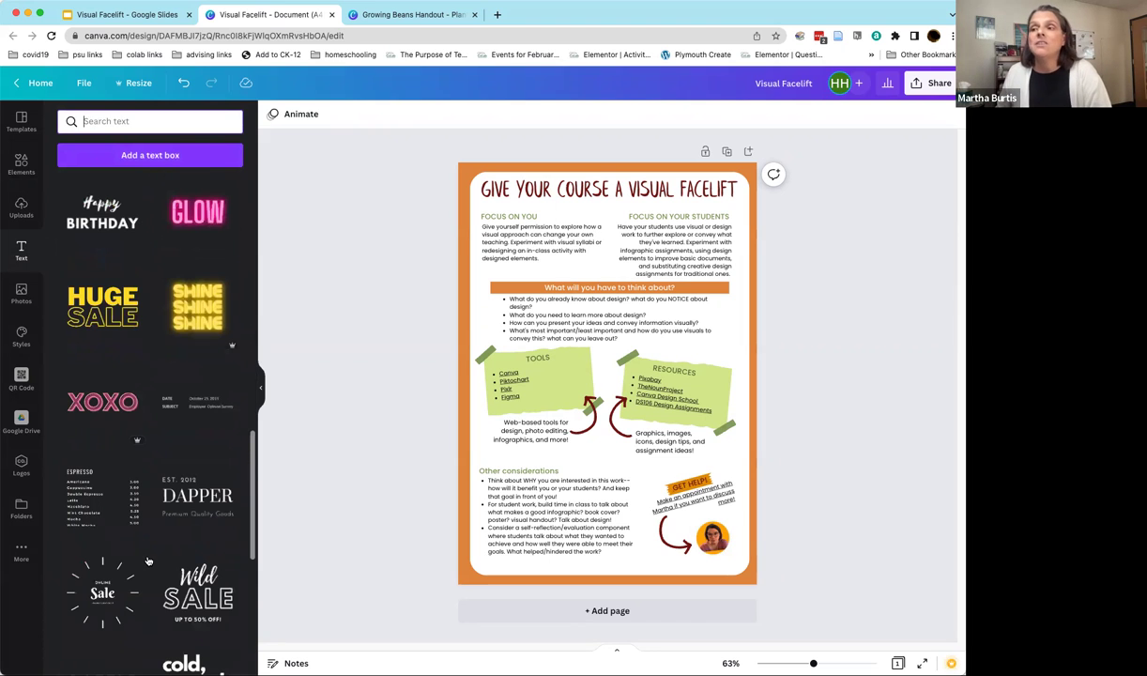
Scroll through the trending stock photos, then show Styles with PSU brand colours, palettes and font sets.
click(21, 293)
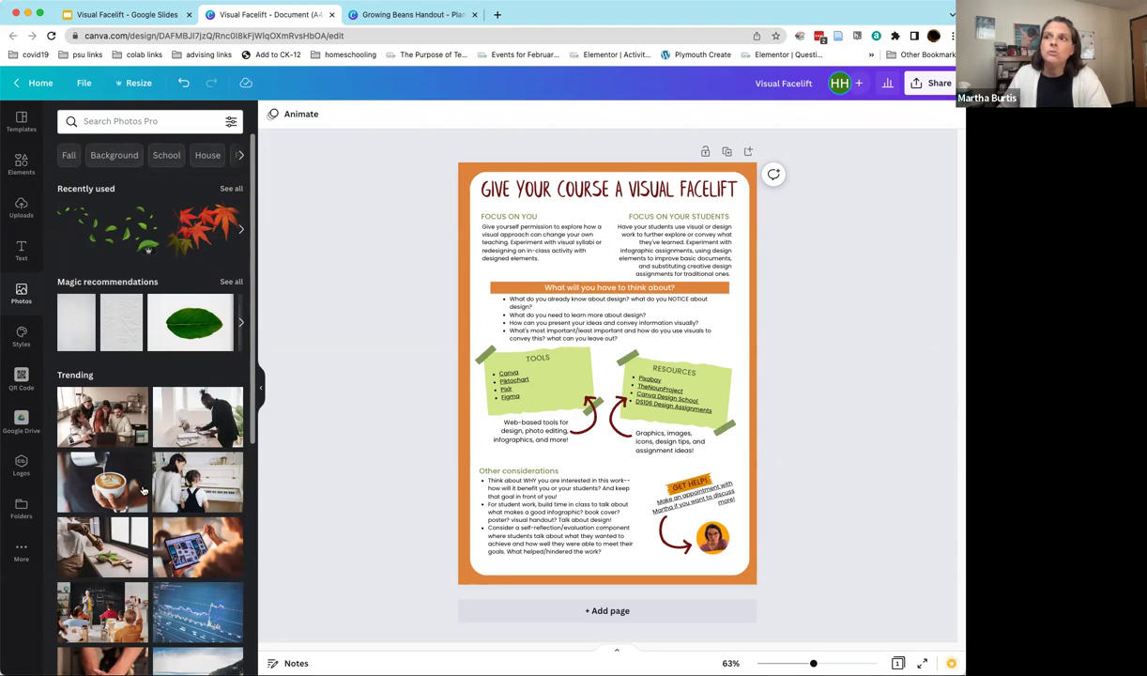
scroll(176, 547, down, 5)
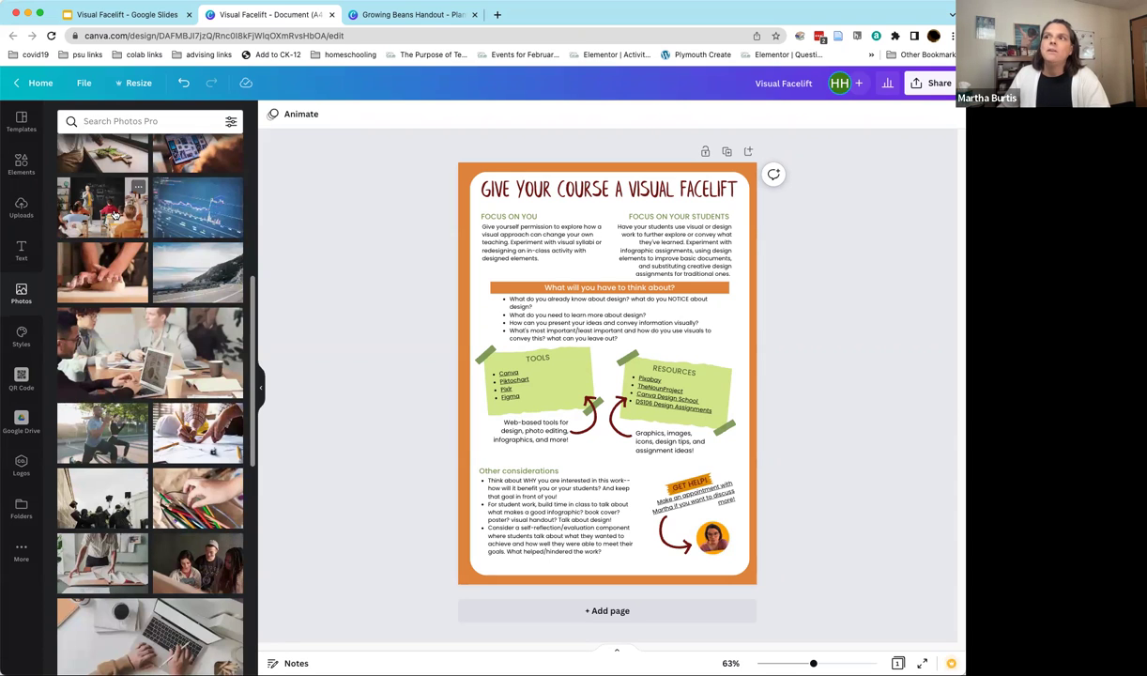
drag(254, 313, 261, 162)
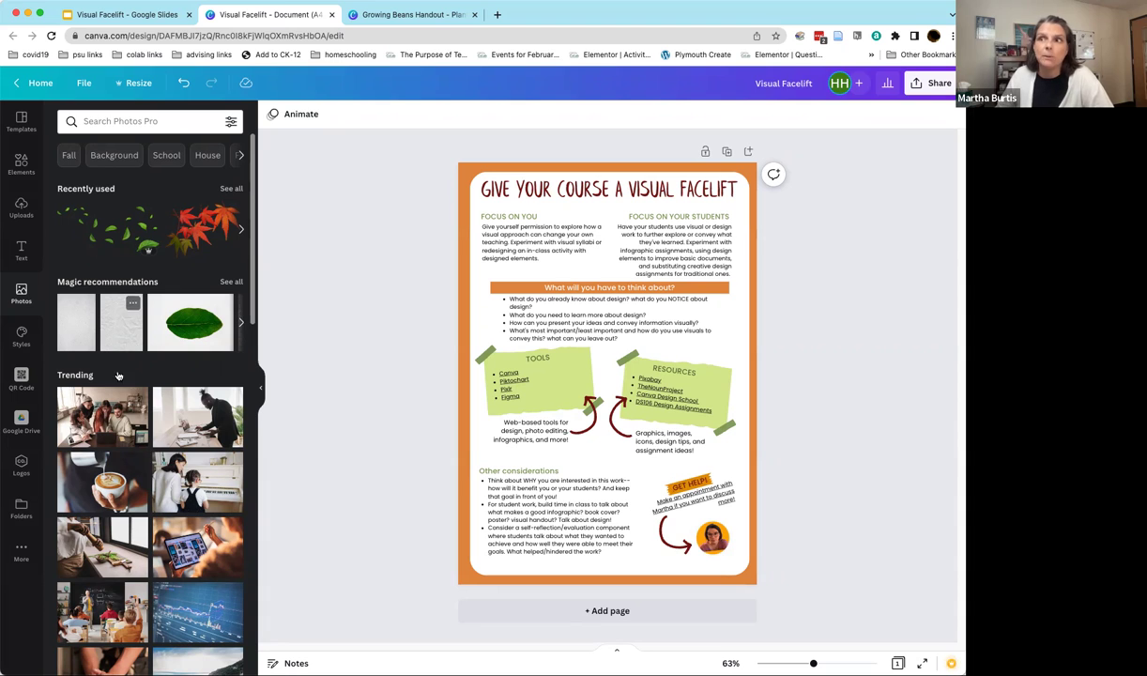
click(22, 332)
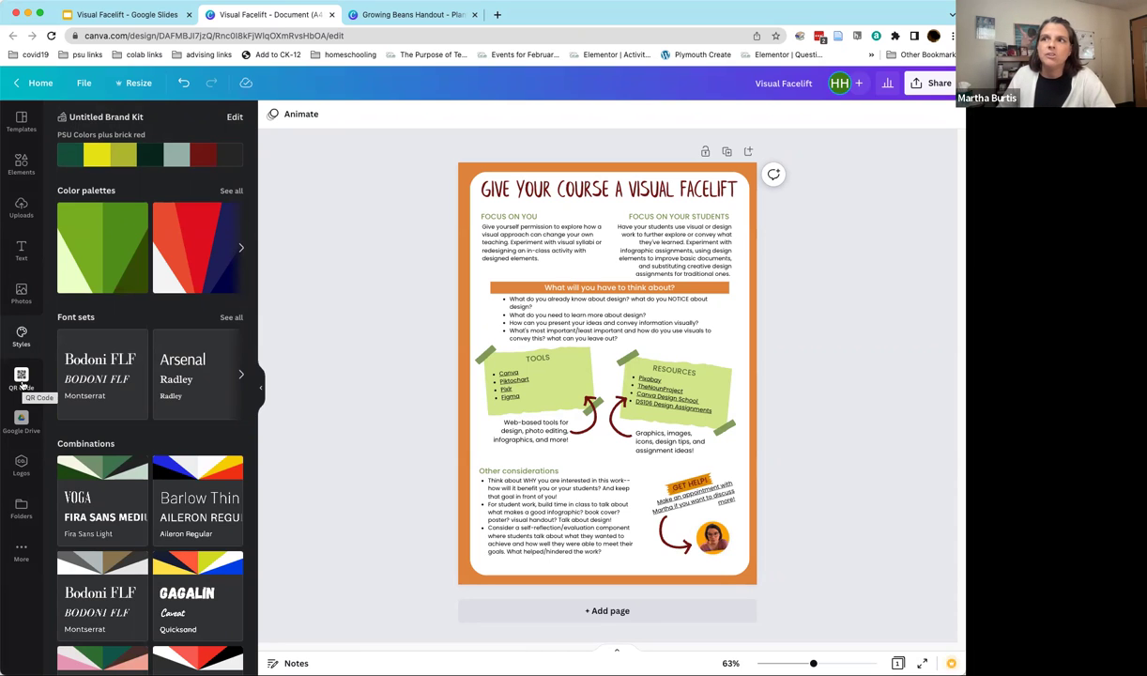
Look at the QR Code generator, then switch to the Growing Beans Handout design.
click(21, 379)
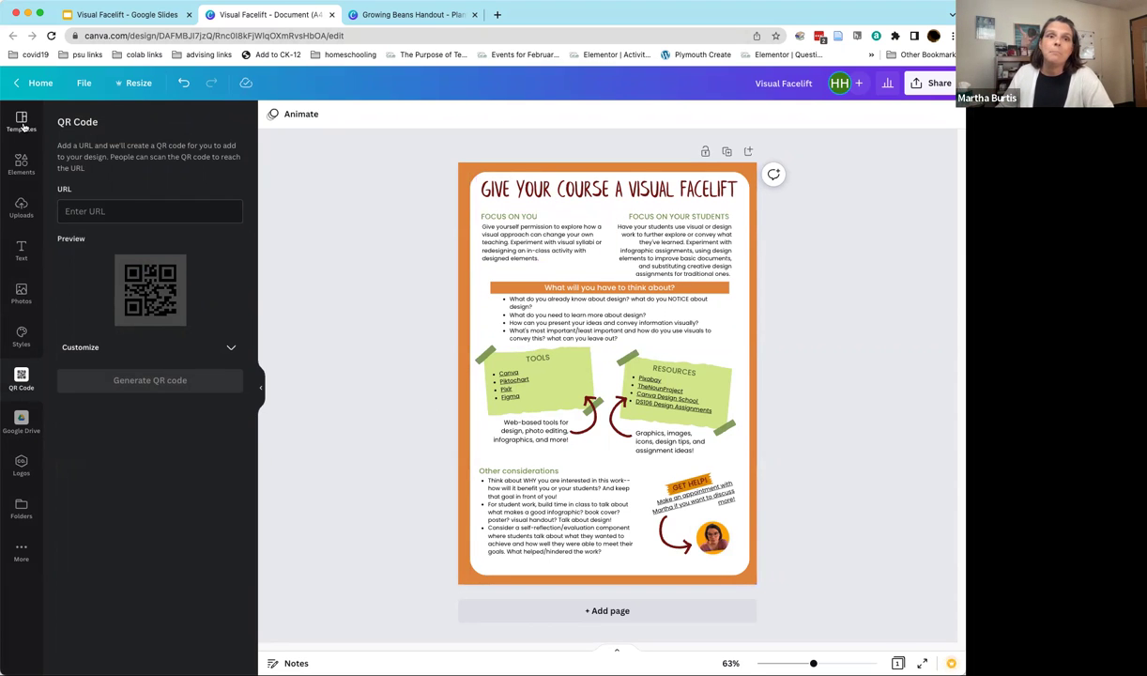
click(413, 14)
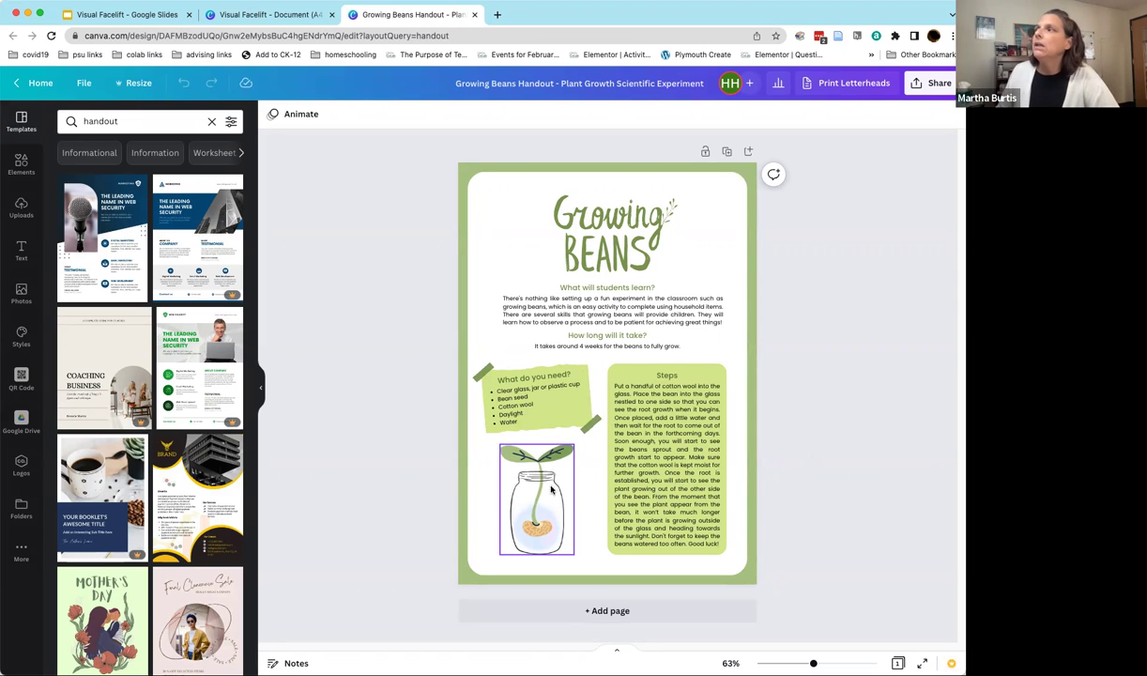
Switch back to the 'Visual Facelift - Document' design tab.
click(279, 17)
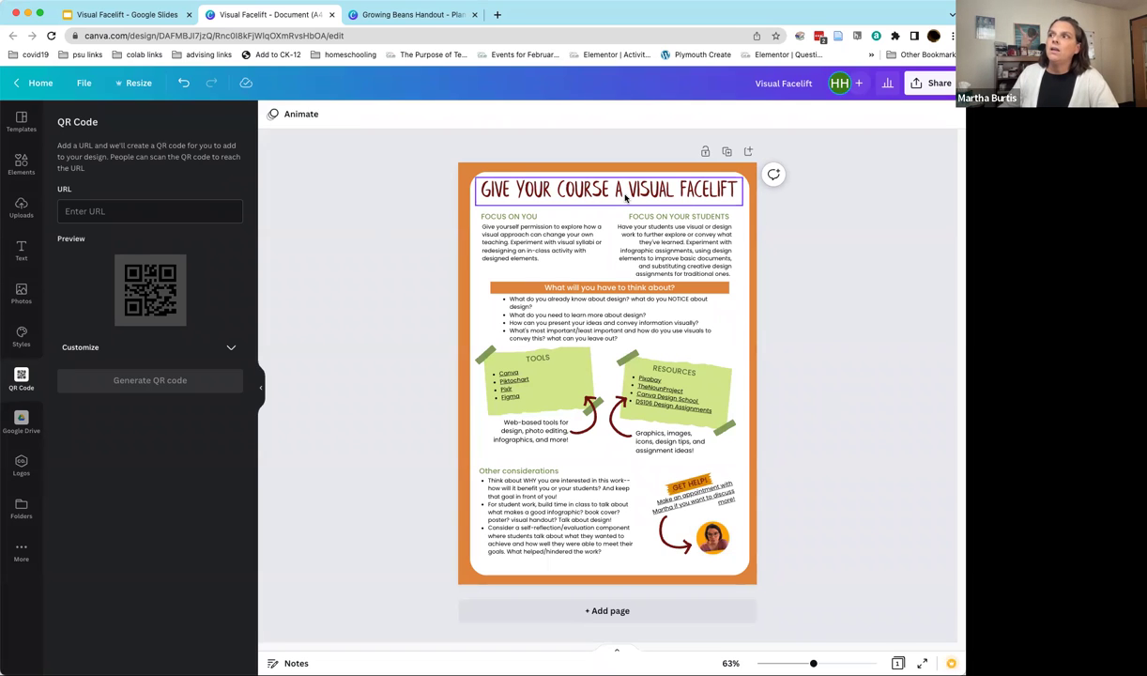
Search text styles for 'ice' and choose the 'ice cream party' suggestion.
click(22, 249)
click(122, 120)
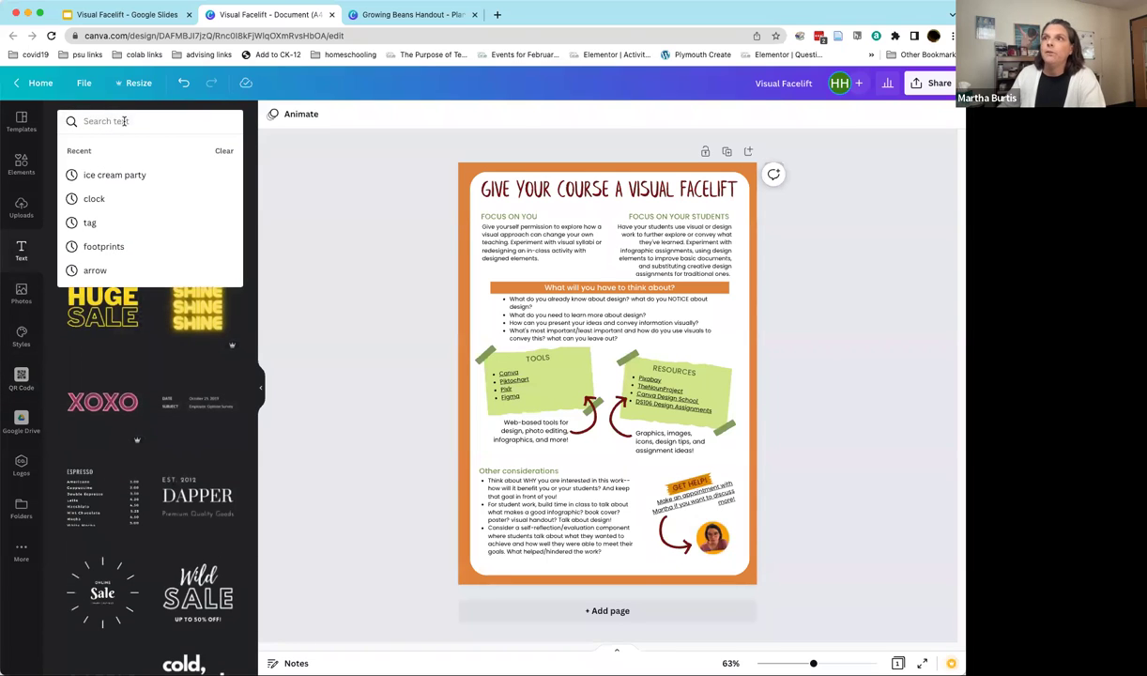
text(ice)
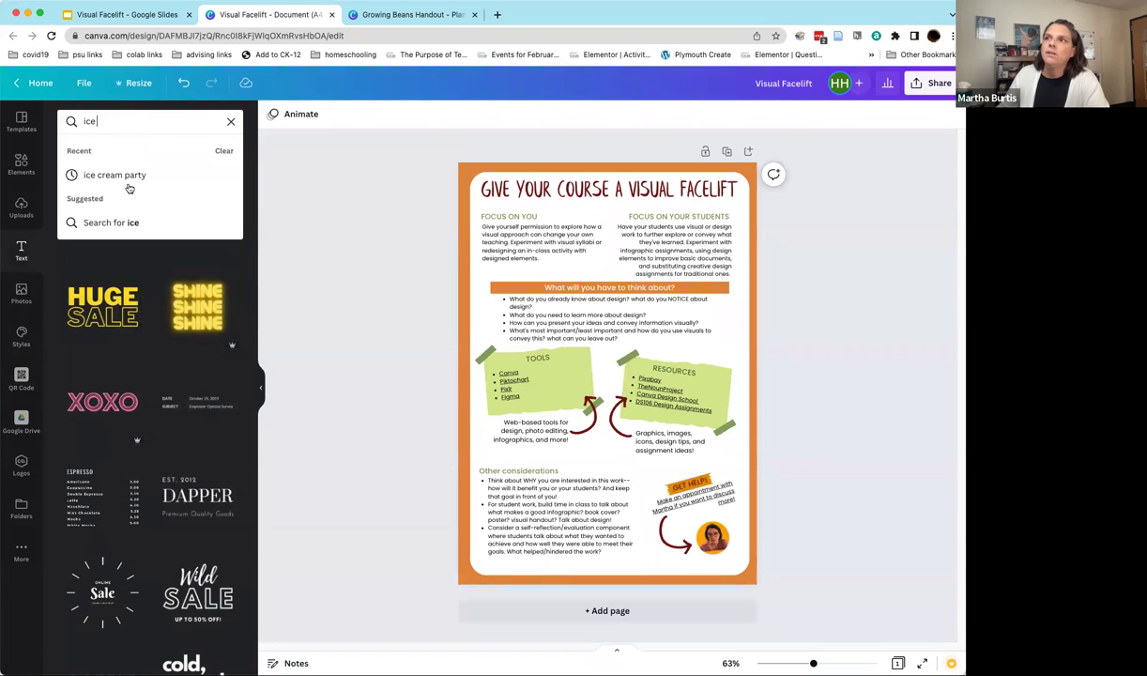
click(132, 176)
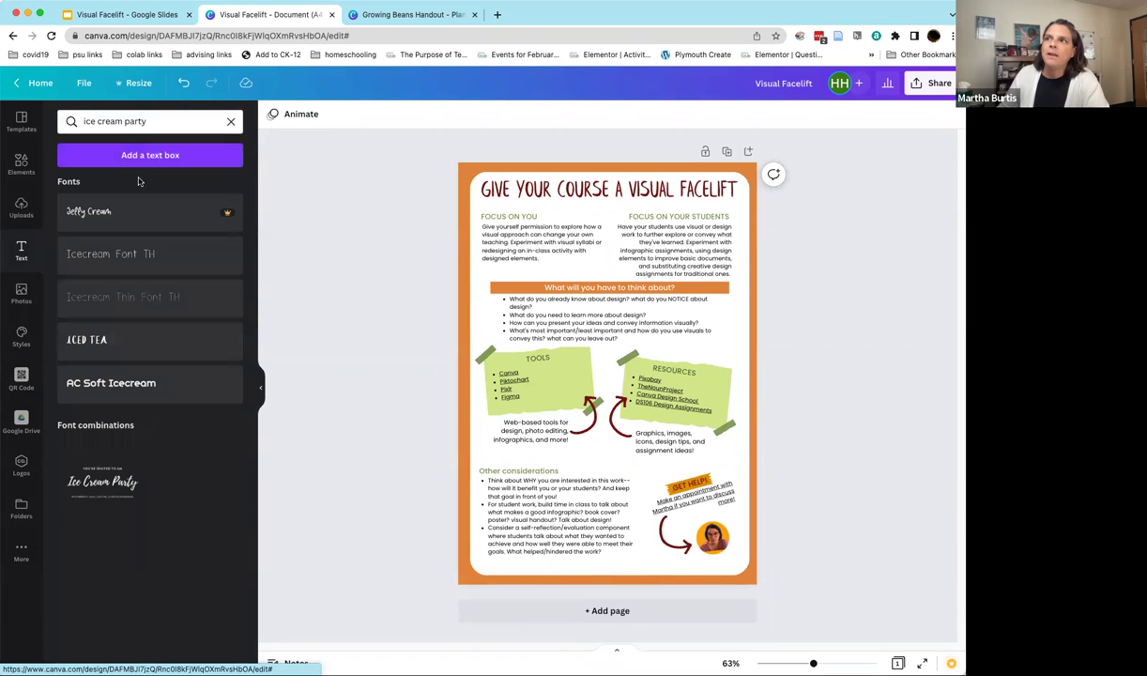
Add the Ice Cream Party text combination, nudge it higher and ungroup it.
click(96, 482)
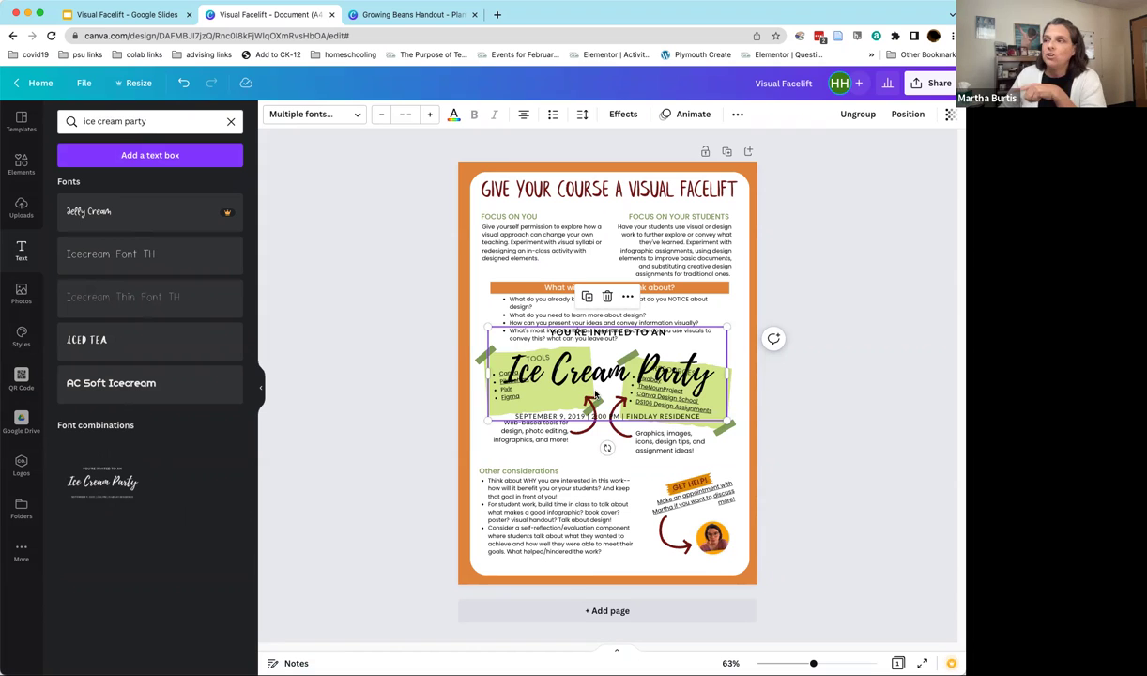
drag(591, 355, 617, 315)
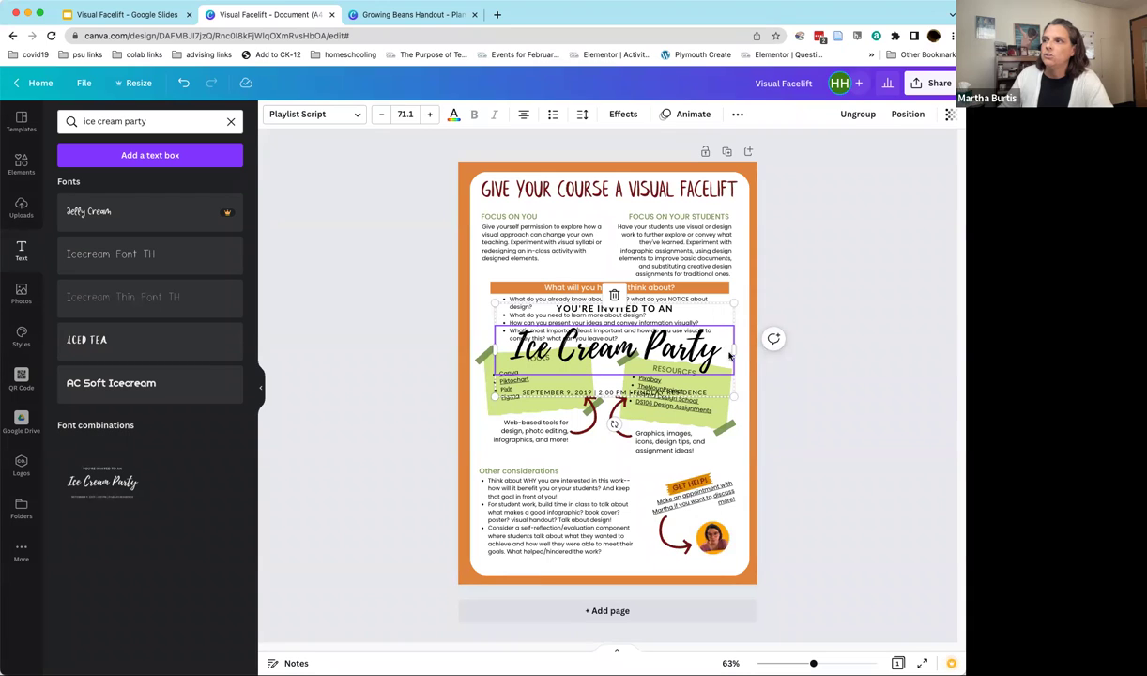
right_click(676, 346)
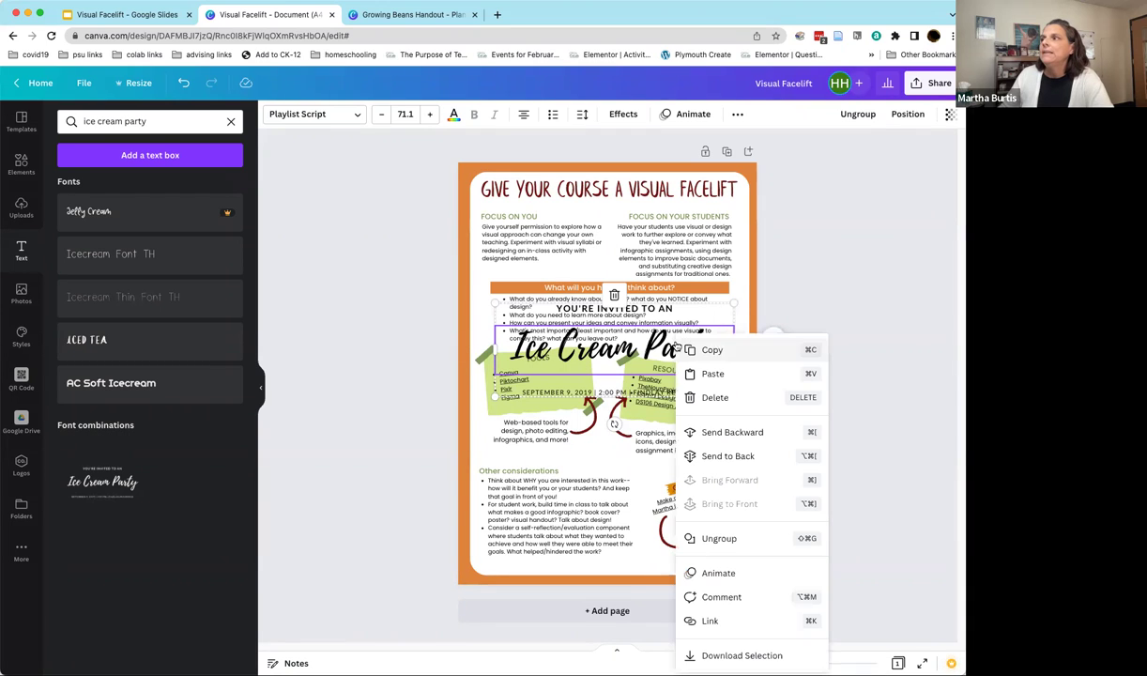
click(723, 538)
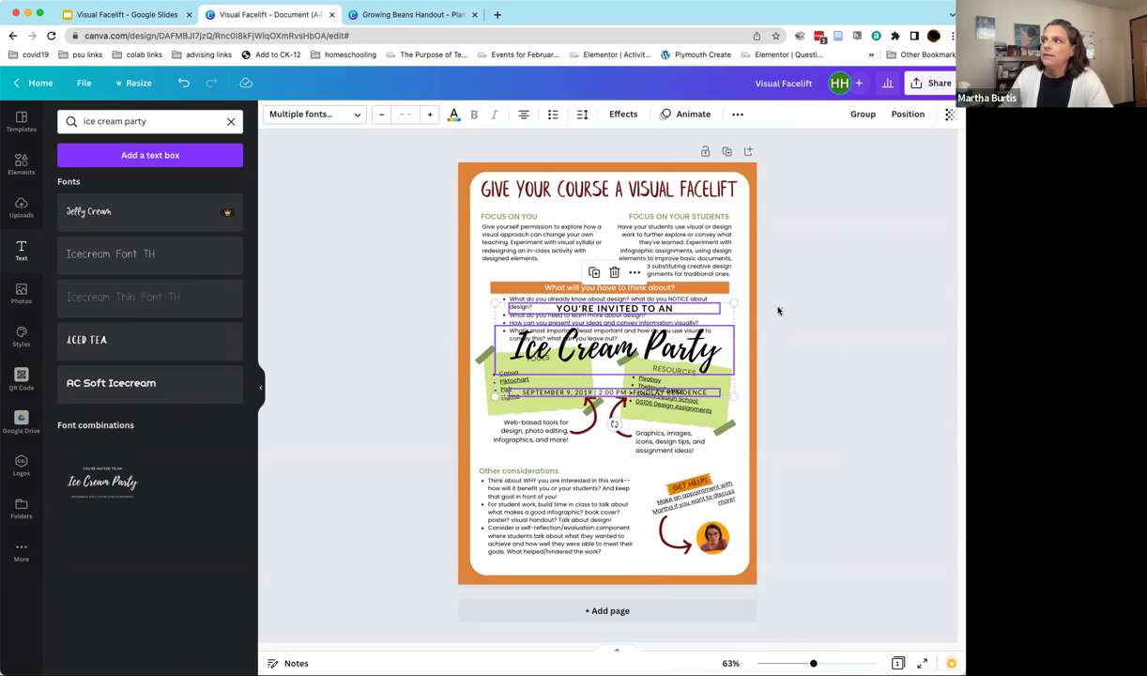
Delete the 'YOU'RE INVITED TO AN' and date lines, and drag the heading over the title.
click(681, 307)
key(Delete)
click(600, 391)
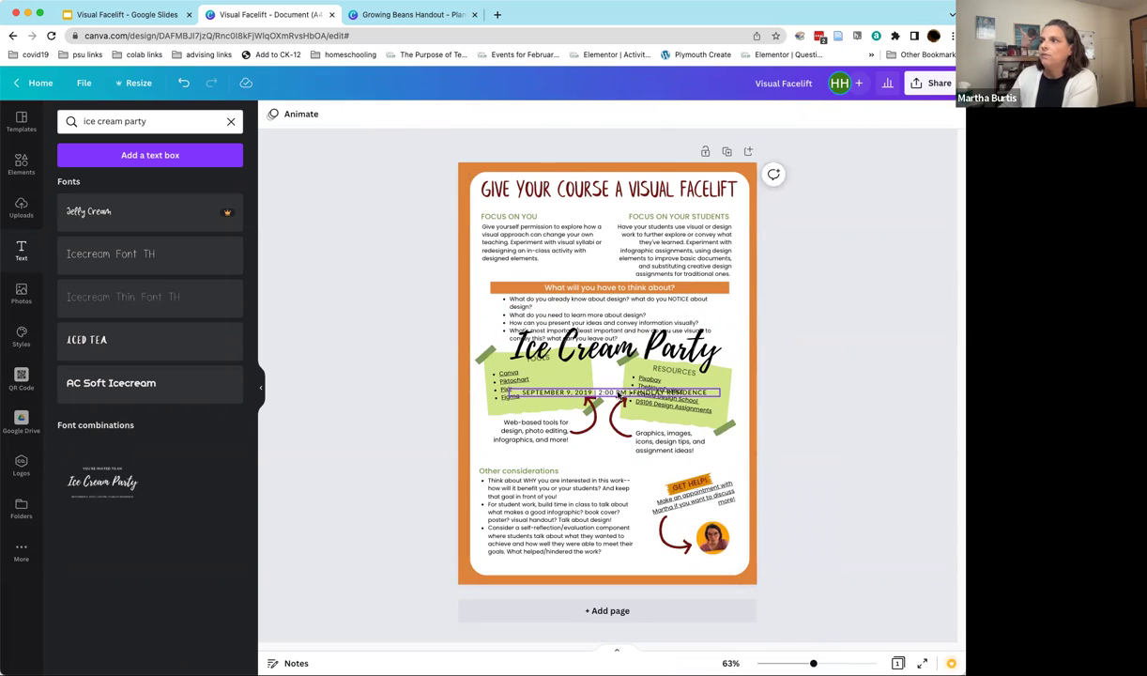
key(Delete)
click(611, 354)
drag(611, 355, 607, 227)
Replace the heading wording with '15in15'.
double_click(607, 228)
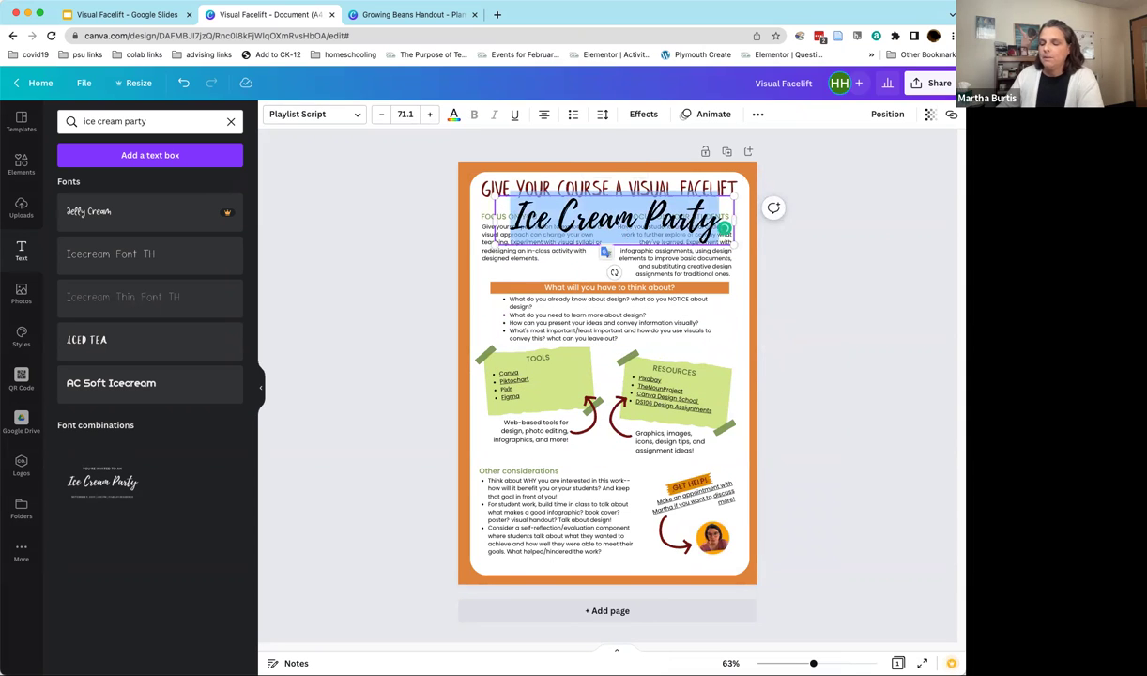
text(15in 5)
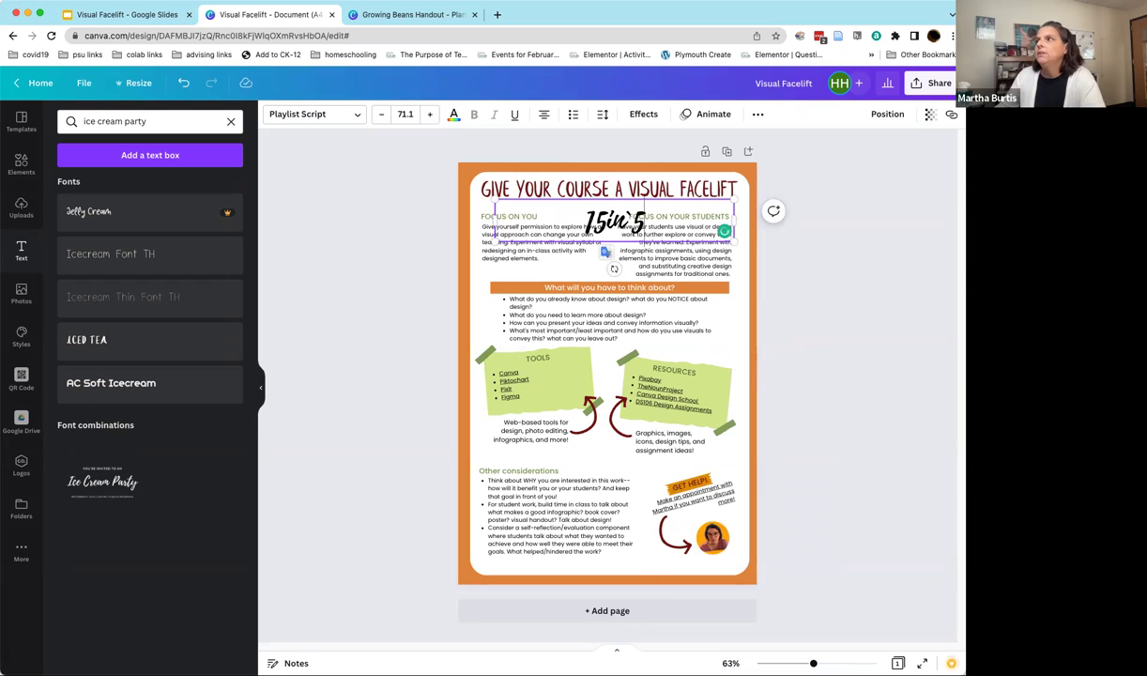
key(BackSpace)
key(BackSpace)
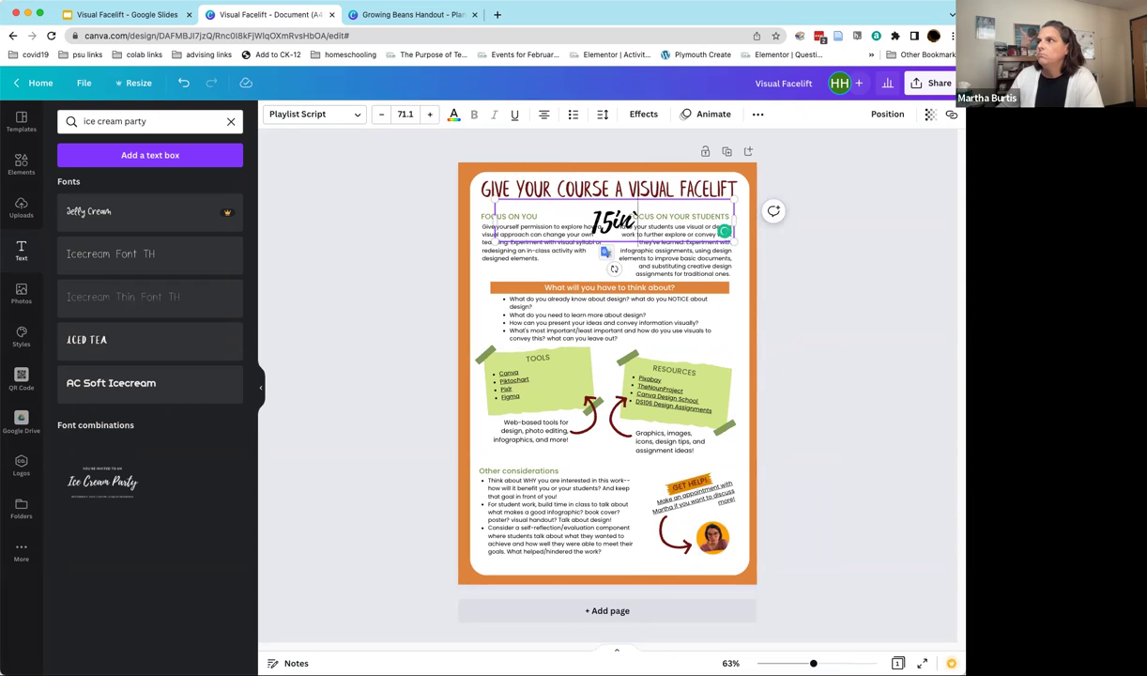
text(15)
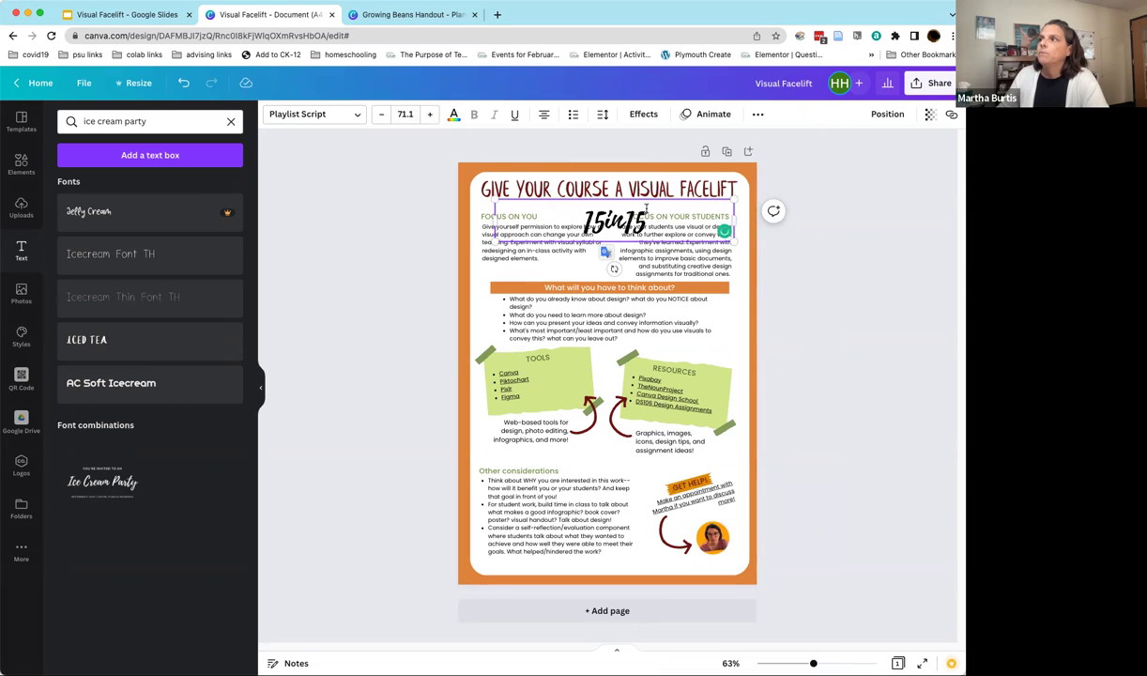
click(460, 253)
Make the 15in15 label olive green, move it under the title and shrink it.
click(594, 228)
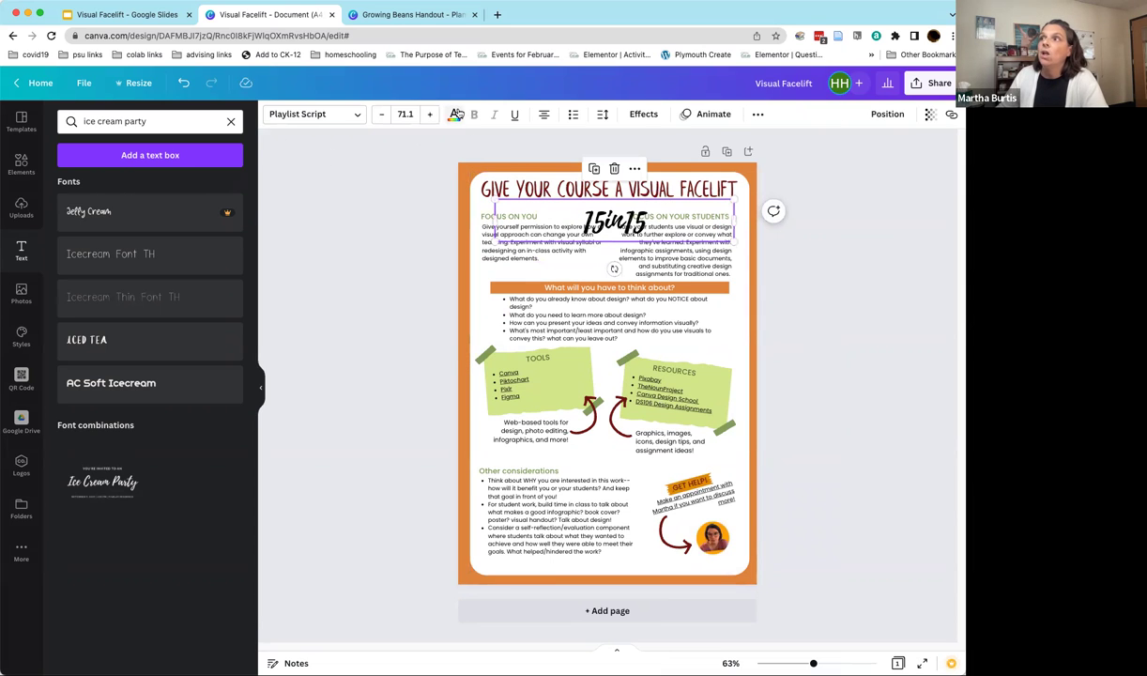
click(453, 113)
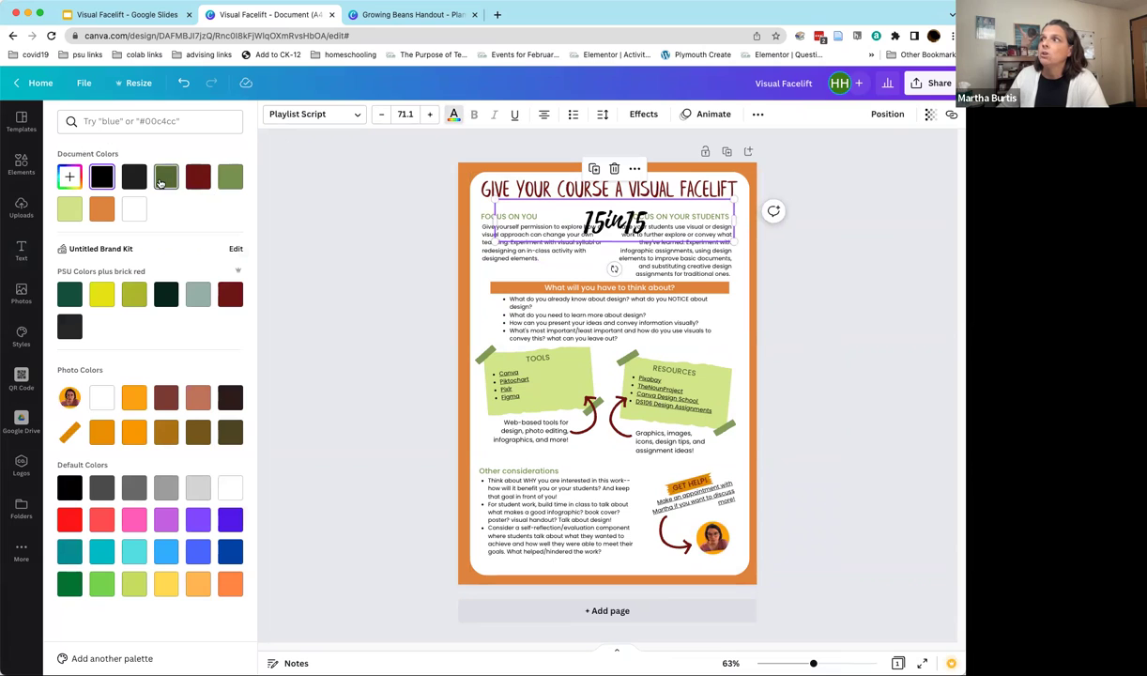
click(165, 177)
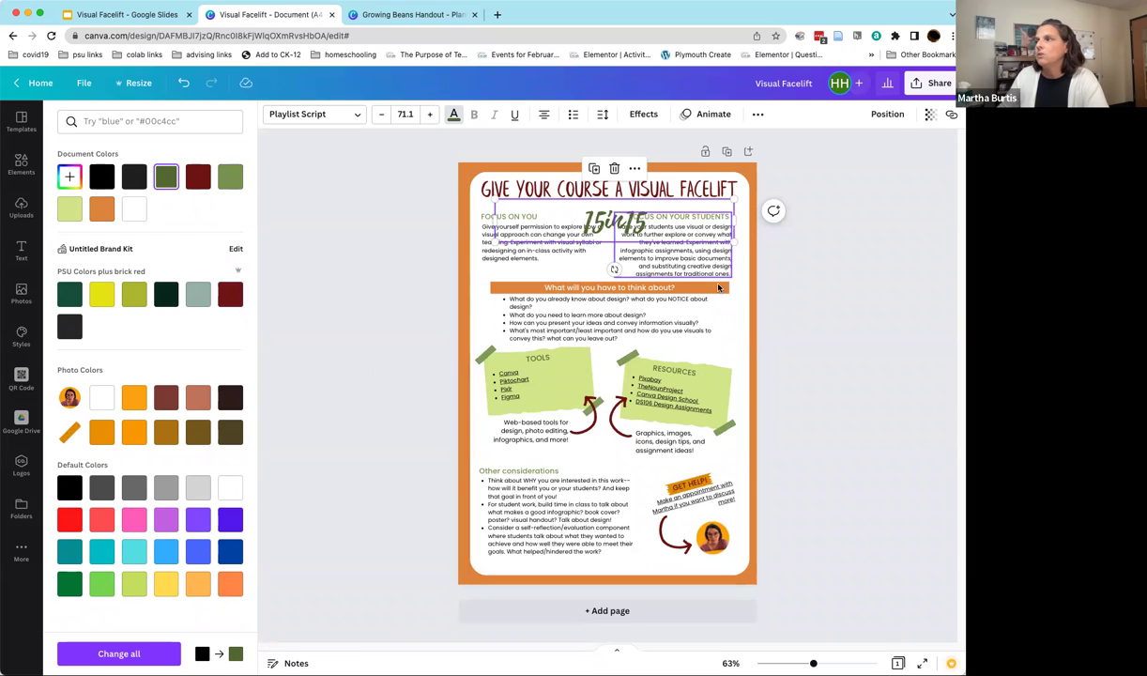
drag(610, 219, 605, 204)
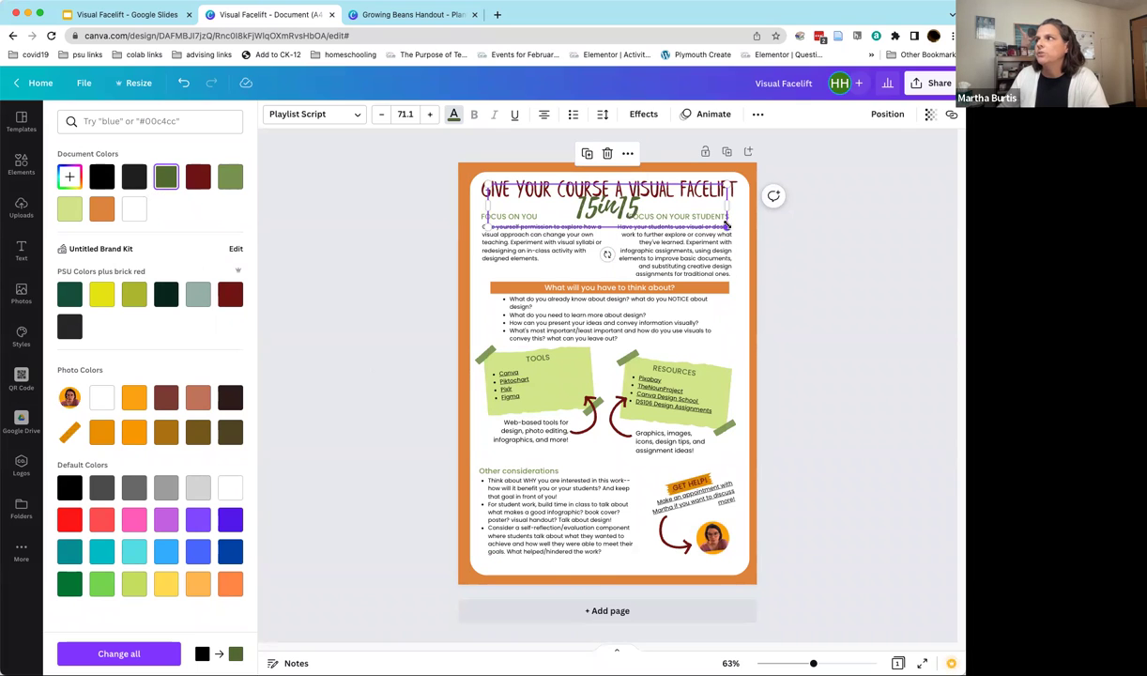
drag(729, 226, 611, 246)
Search Elements for 'clock', add an alarm clock graphic and shrink it near the title.
click(20, 162)
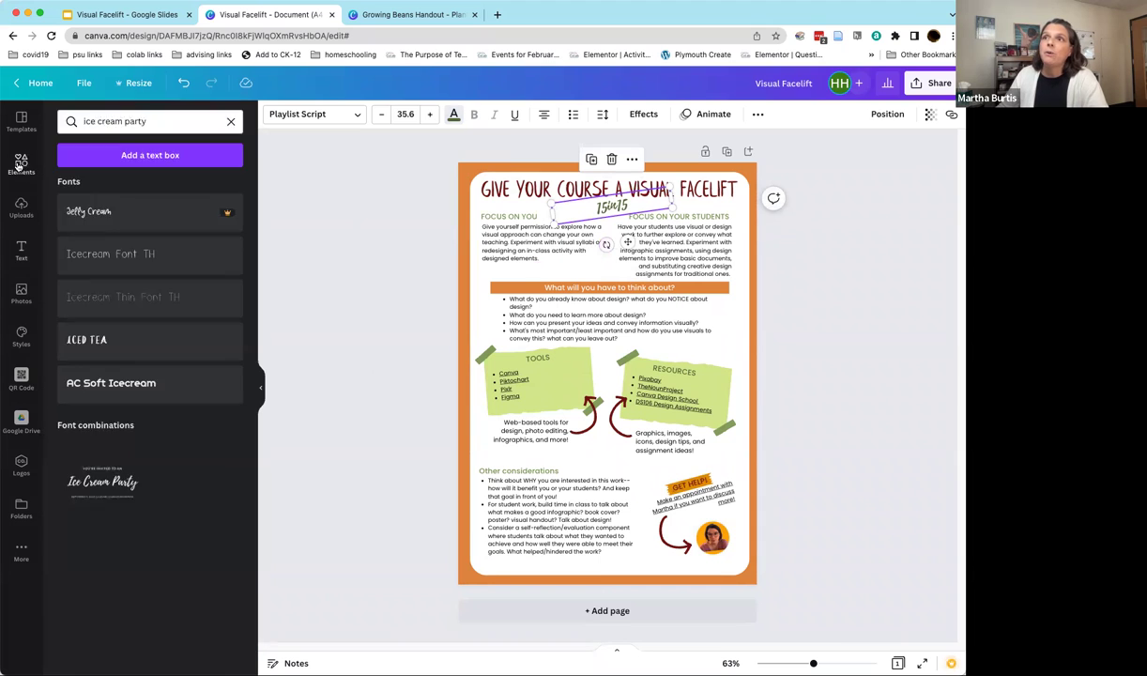
click(128, 121)
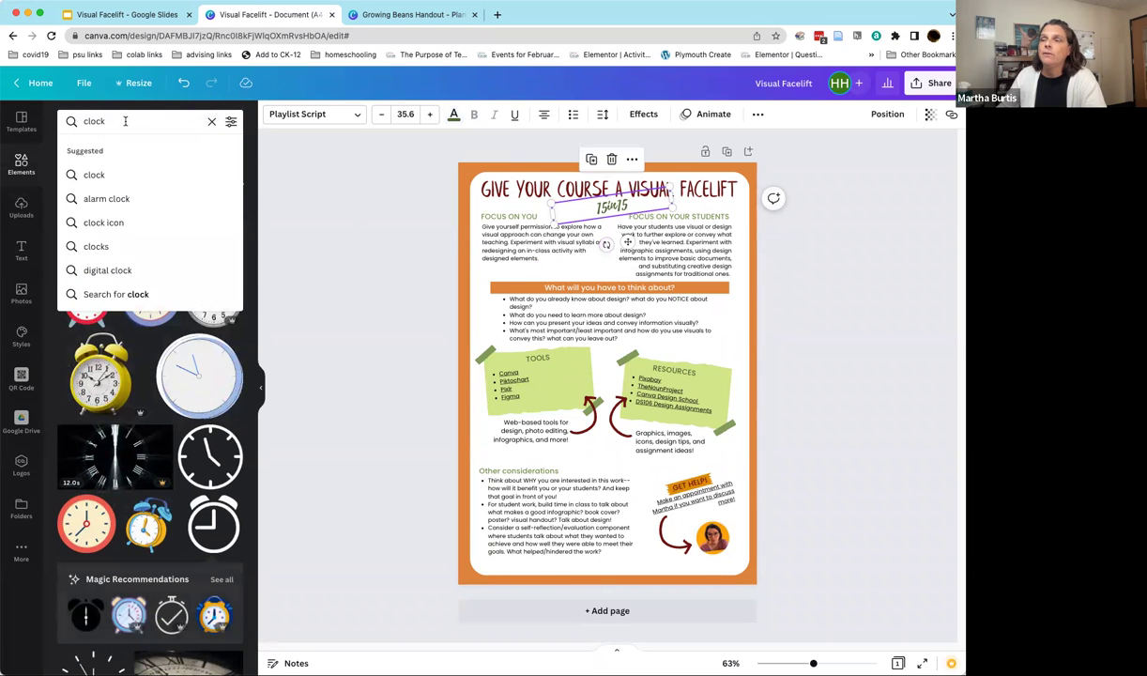
key(Escape)
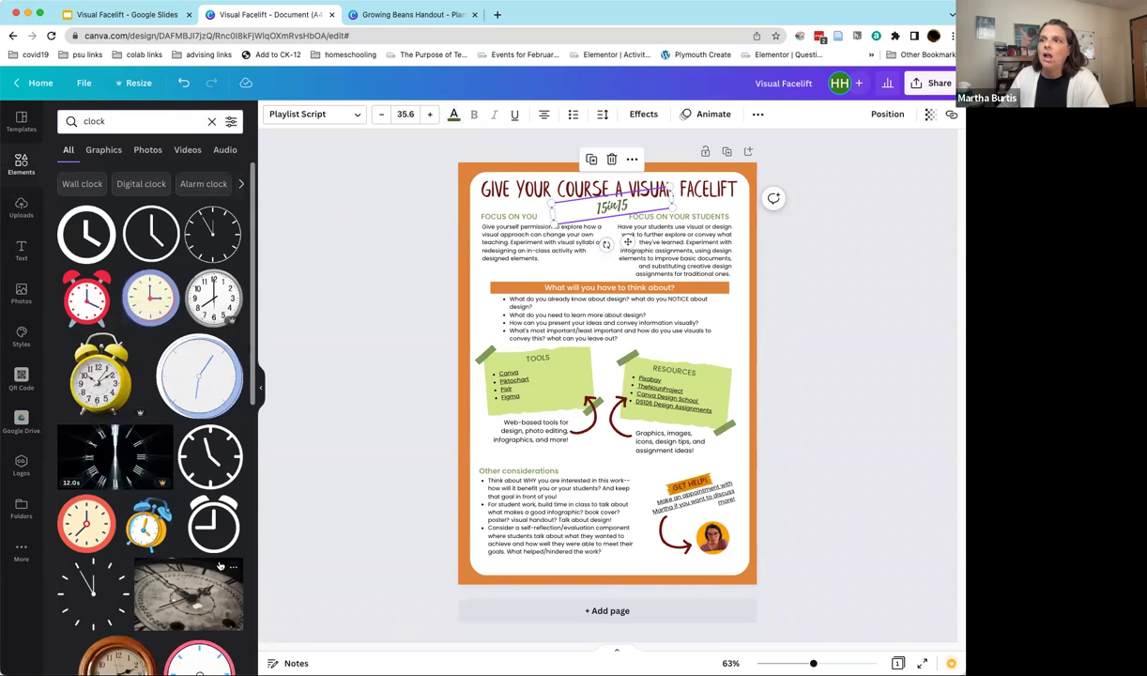
scroll(216, 564, down, 10)
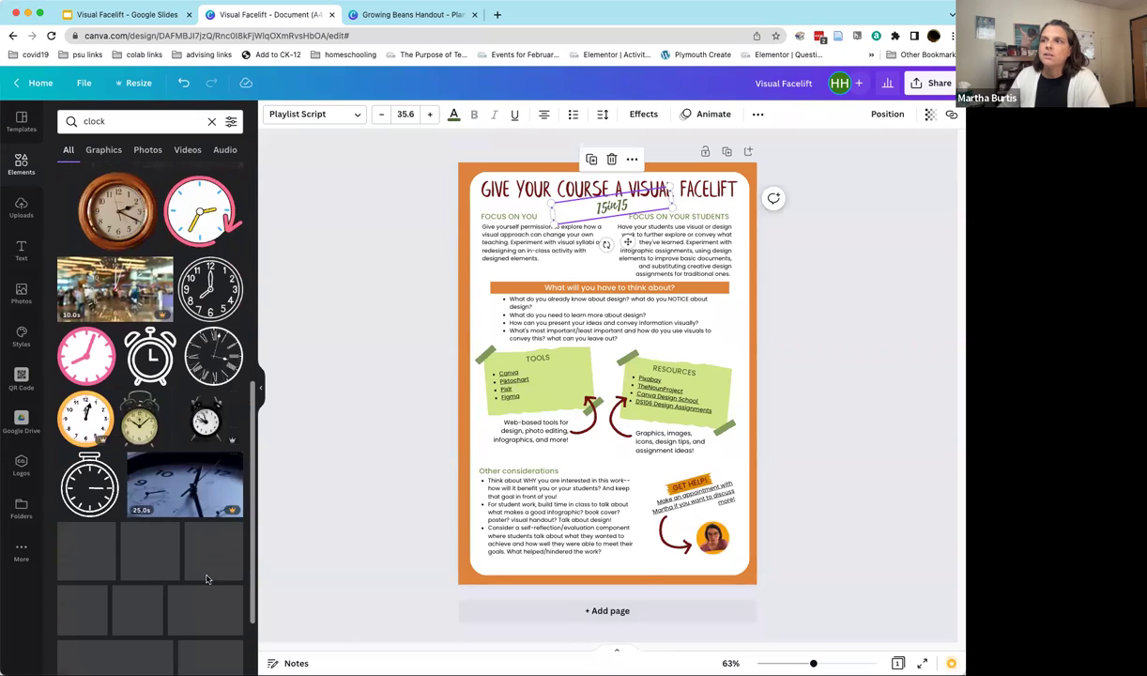
click(150, 357)
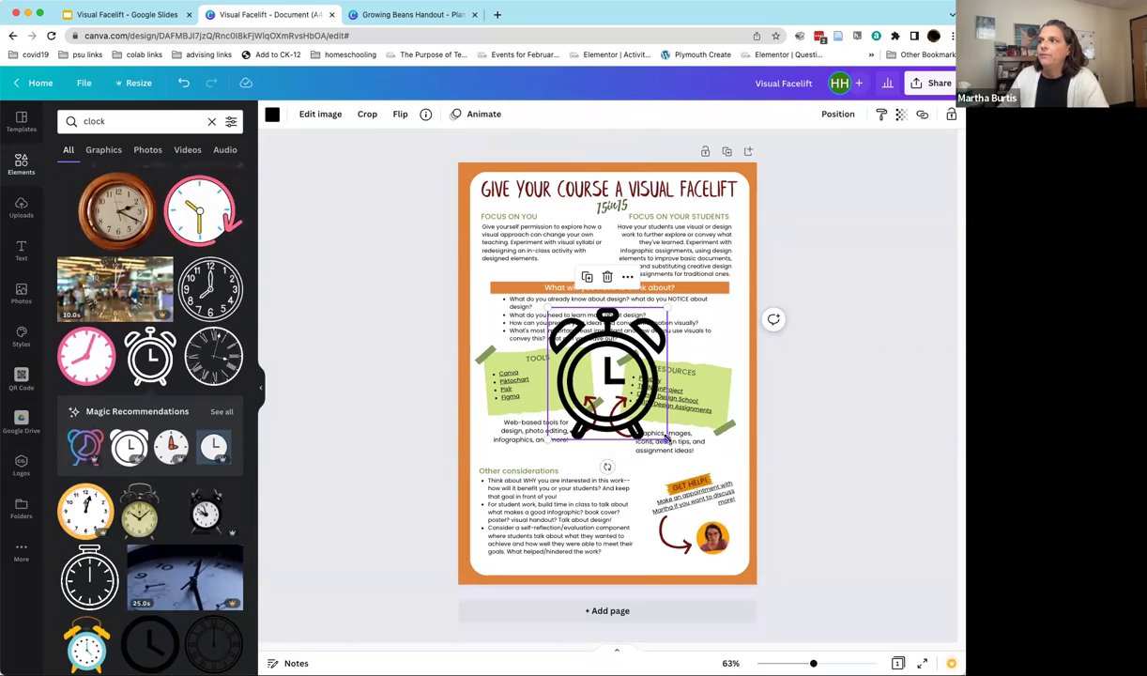
drag(640, 424, 549, 214)
Move the clock beside the 15in15 label, then delete it and reselect the label.
click(585, 199)
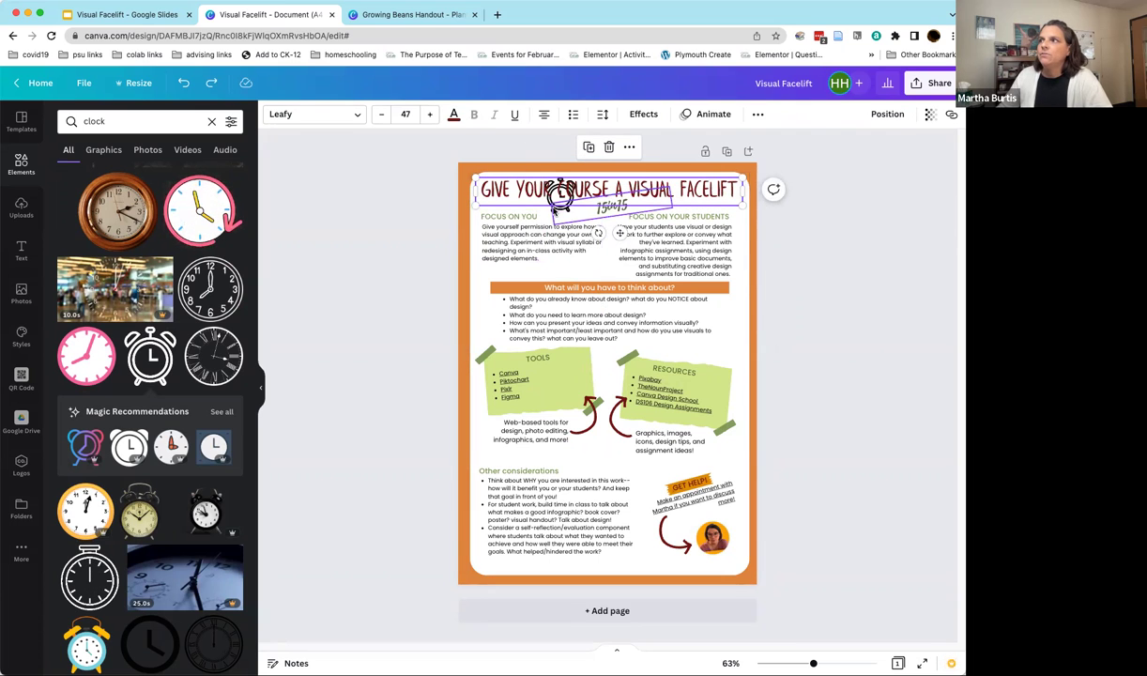
click(555, 204)
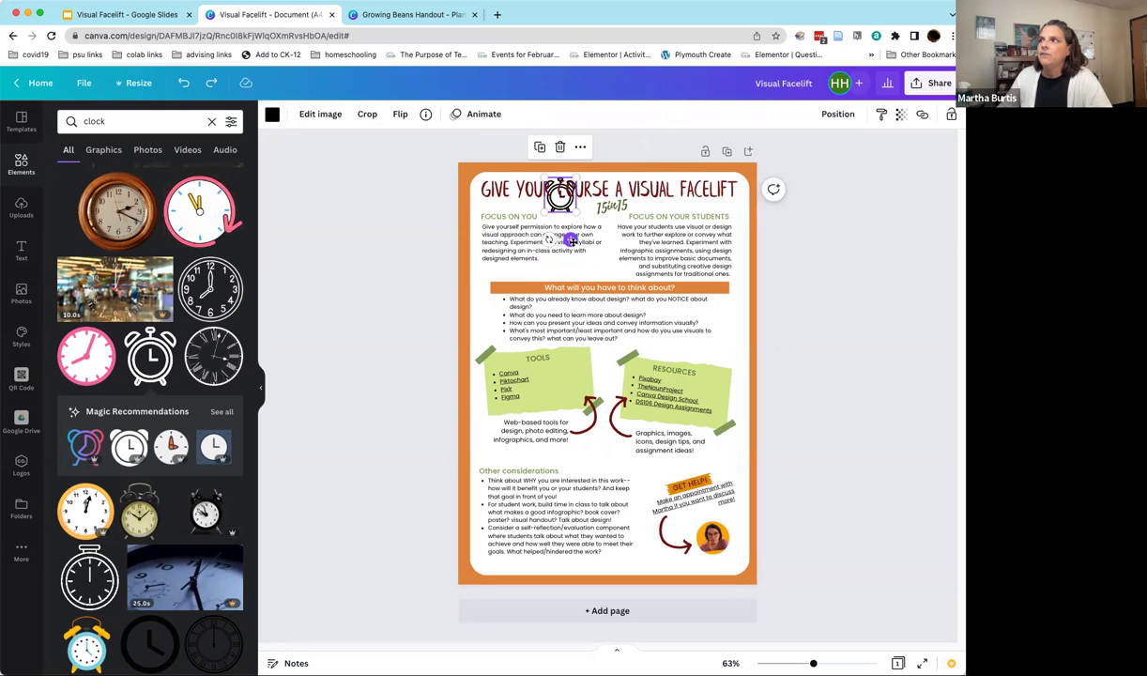
drag(570, 240, 585, 253)
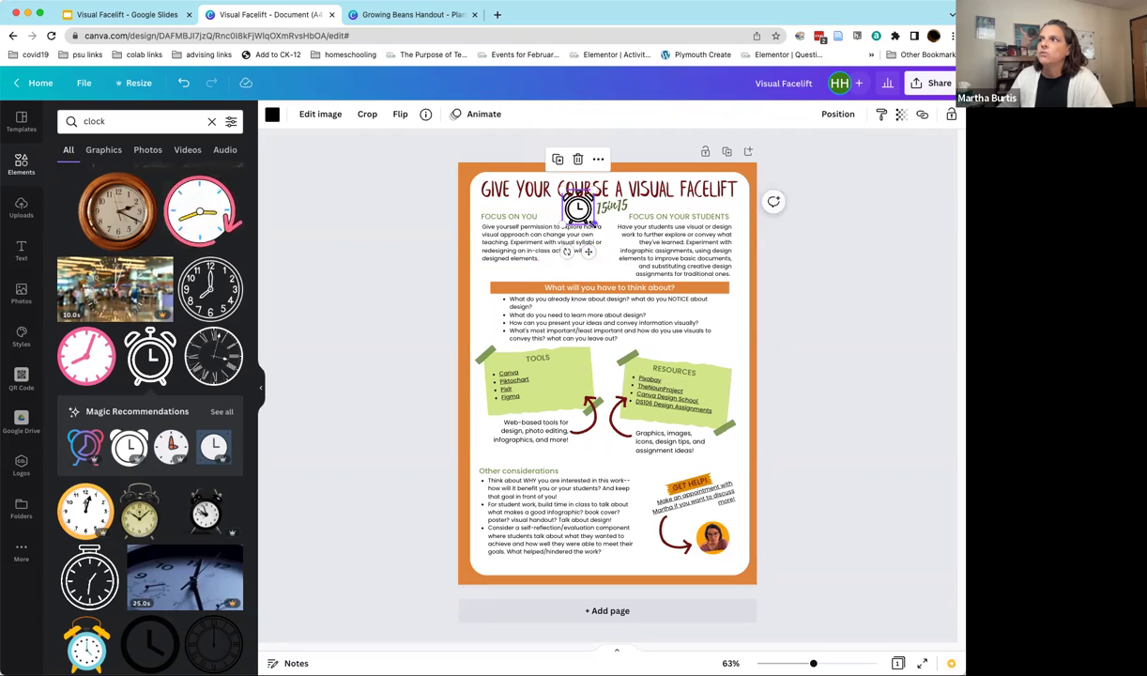
key(Delete)
click(569, 200)
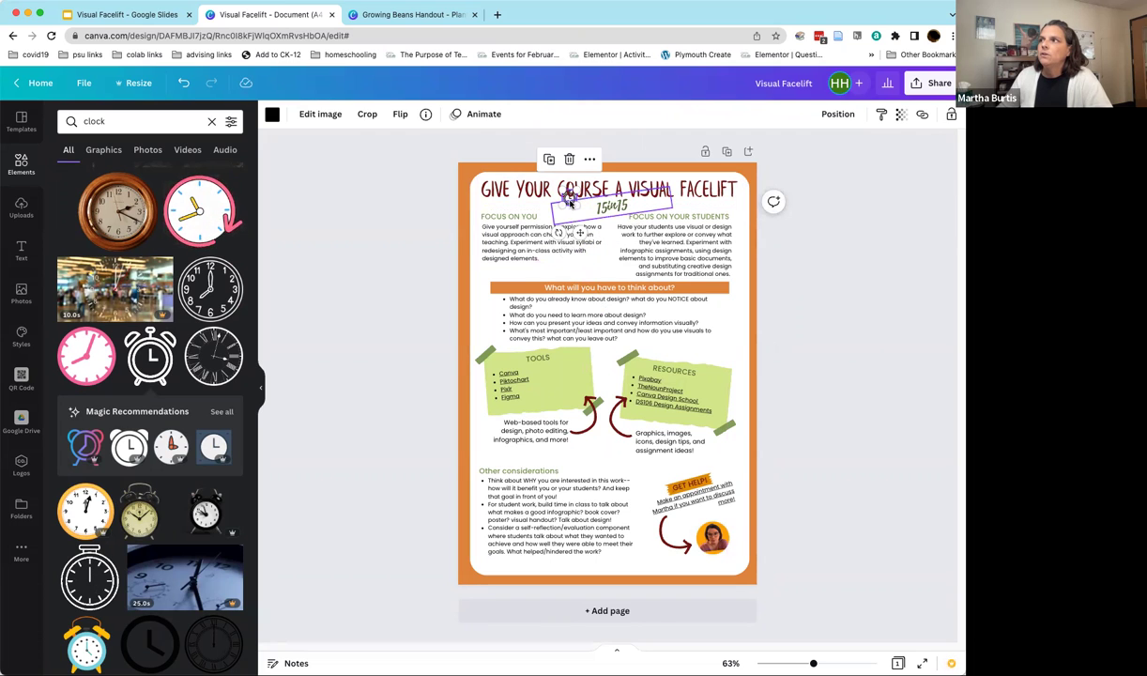
click(568, 193)
click(599, 196)
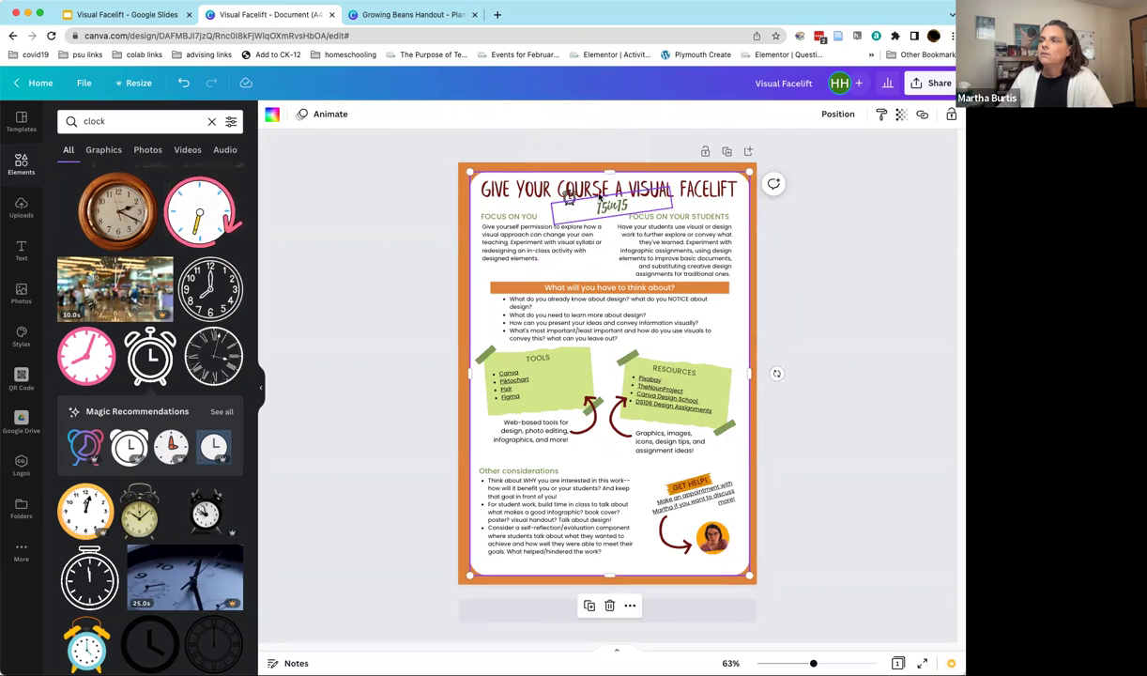
Send the handout title one layer backward, then bring it forward again.
click(599, 194)
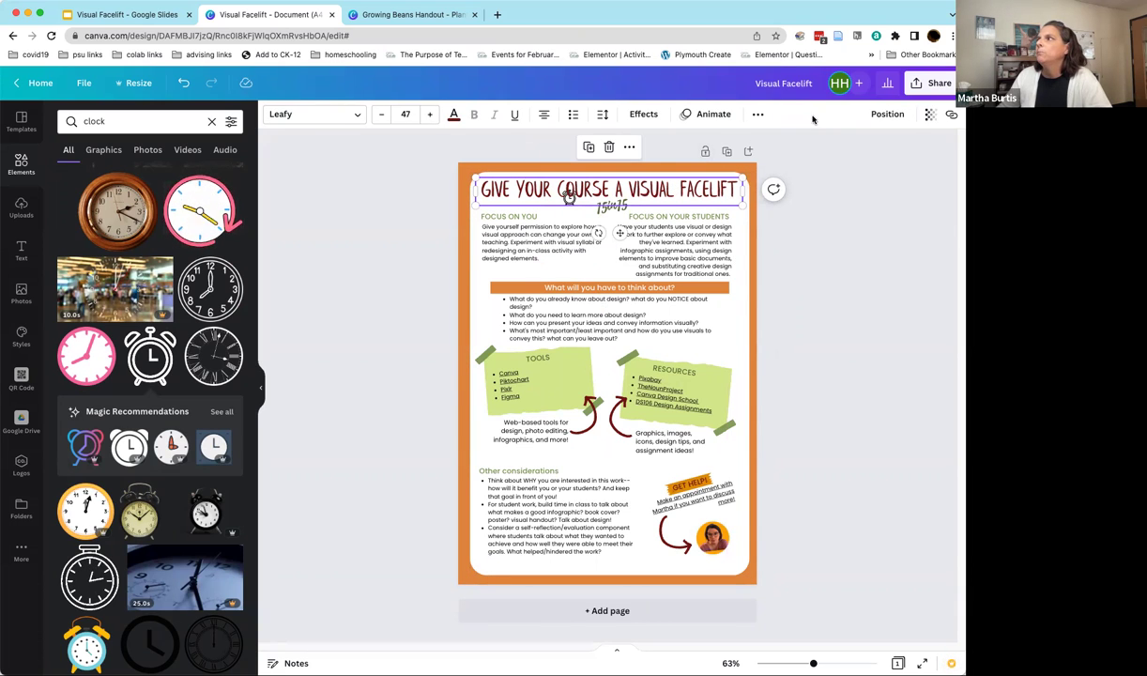
click(756, 115)
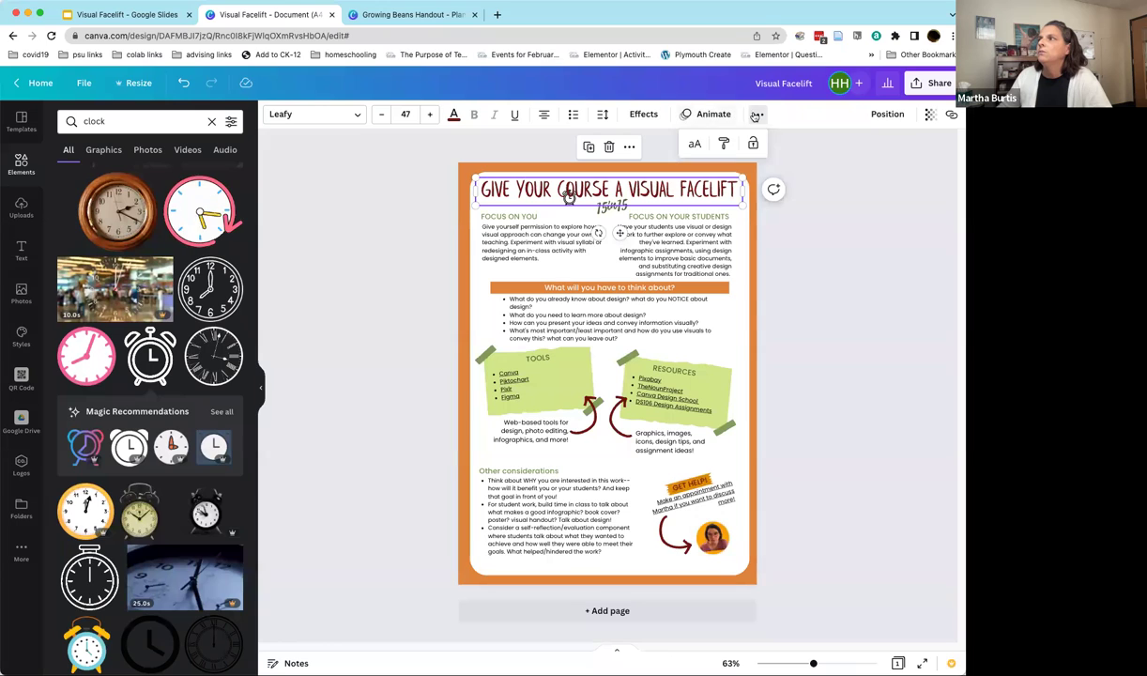
click(757, 115)
click(422, 253)
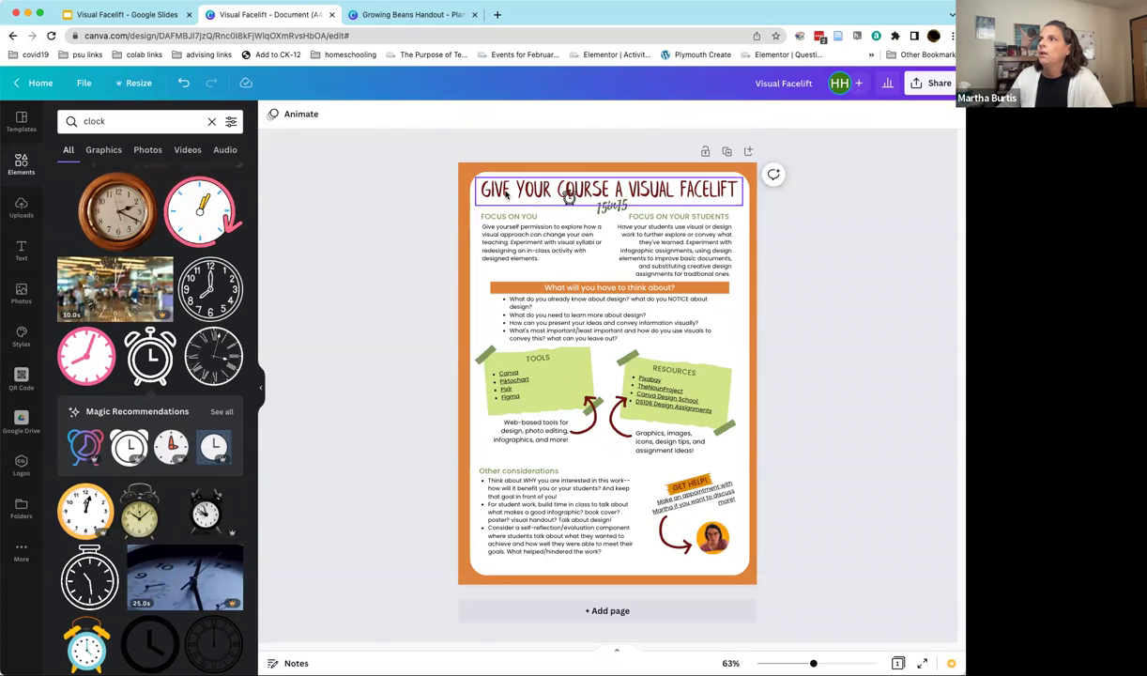
click(505, 193)
click(889, 116)
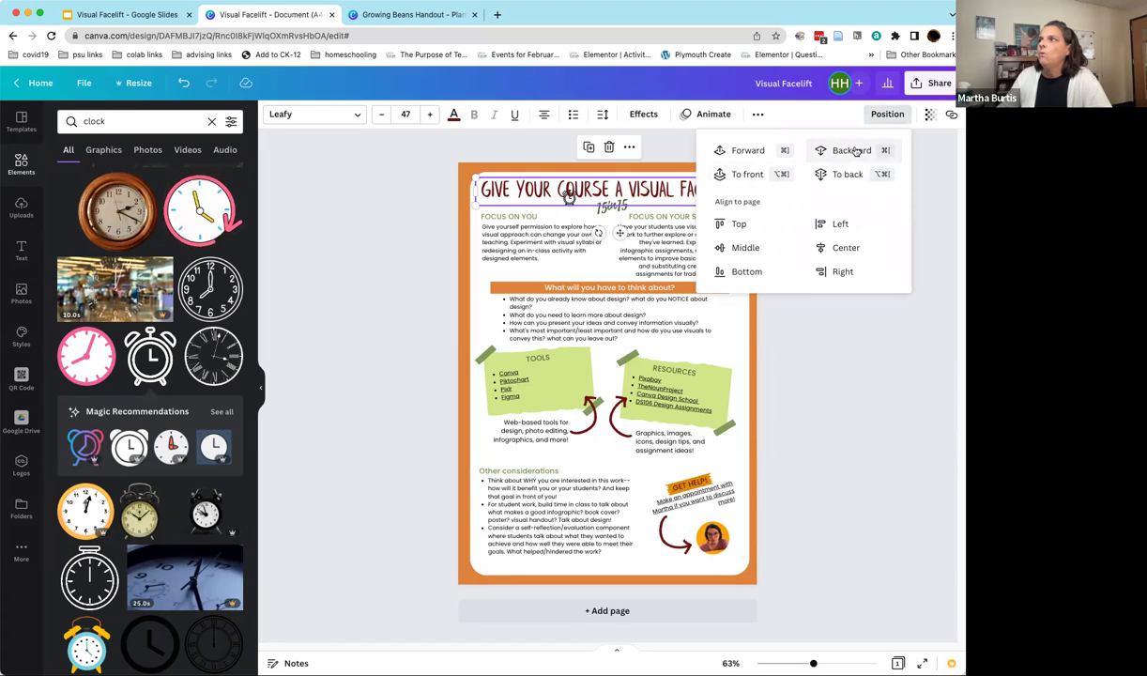
click(856, 153)
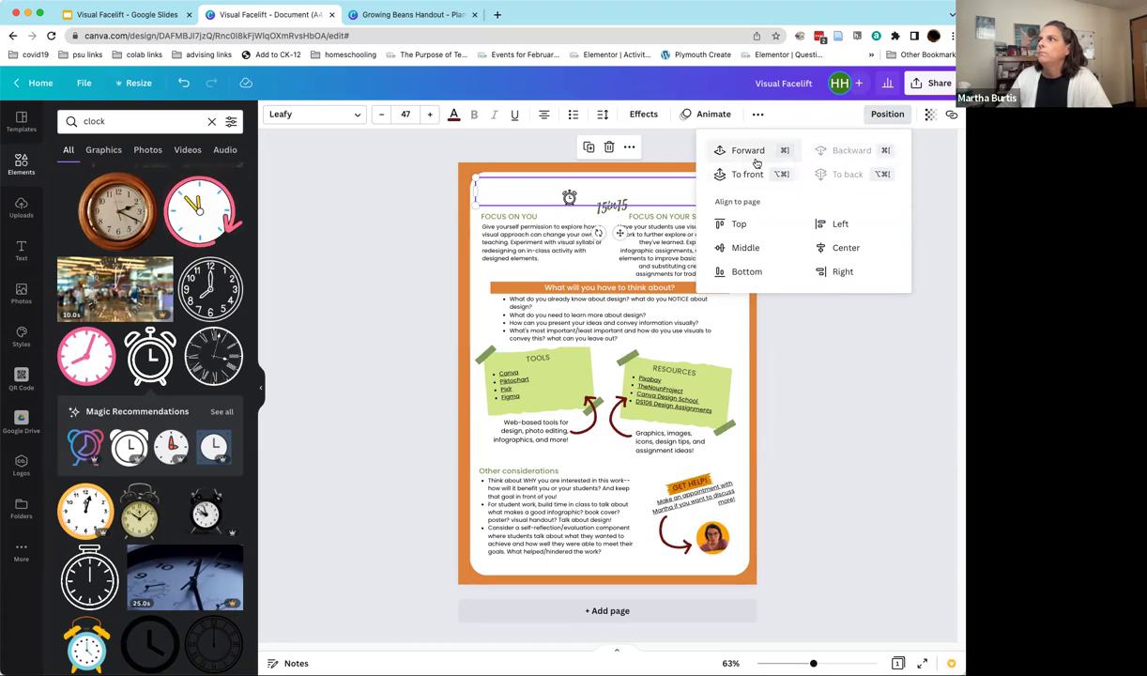
click(750, 152)
click(563, 196)
Drag the small clock icon just left of the 15in15 label and deselect it.
click(569, 198)
click(570, 198)
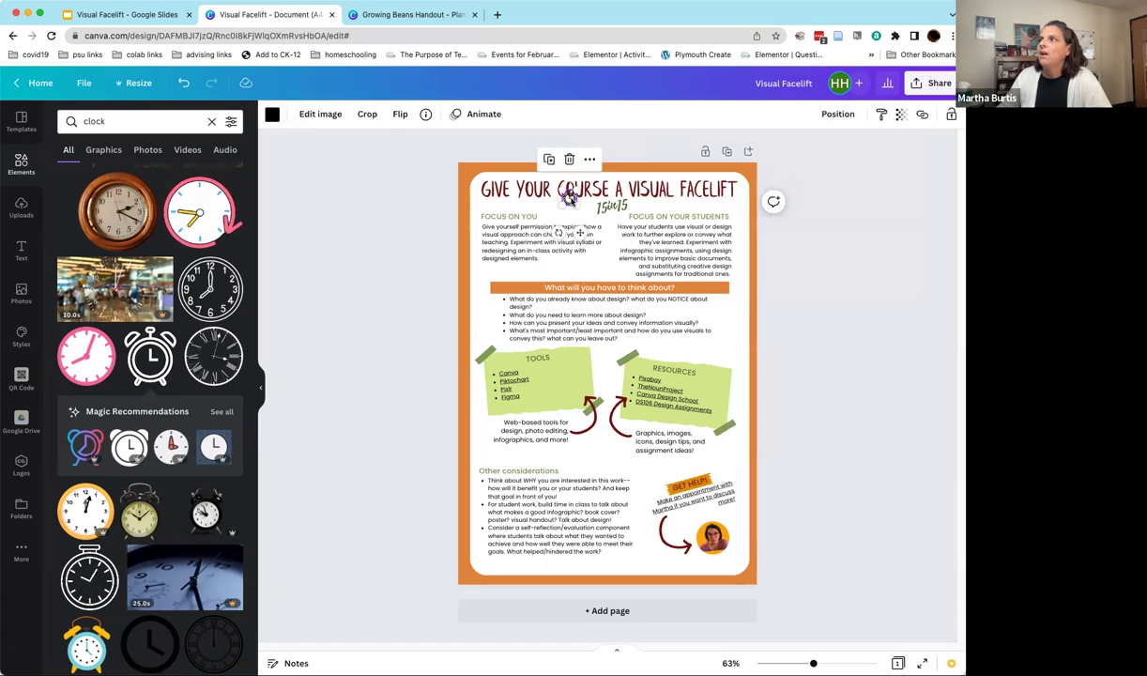
drag(570, 198, 588, 208)
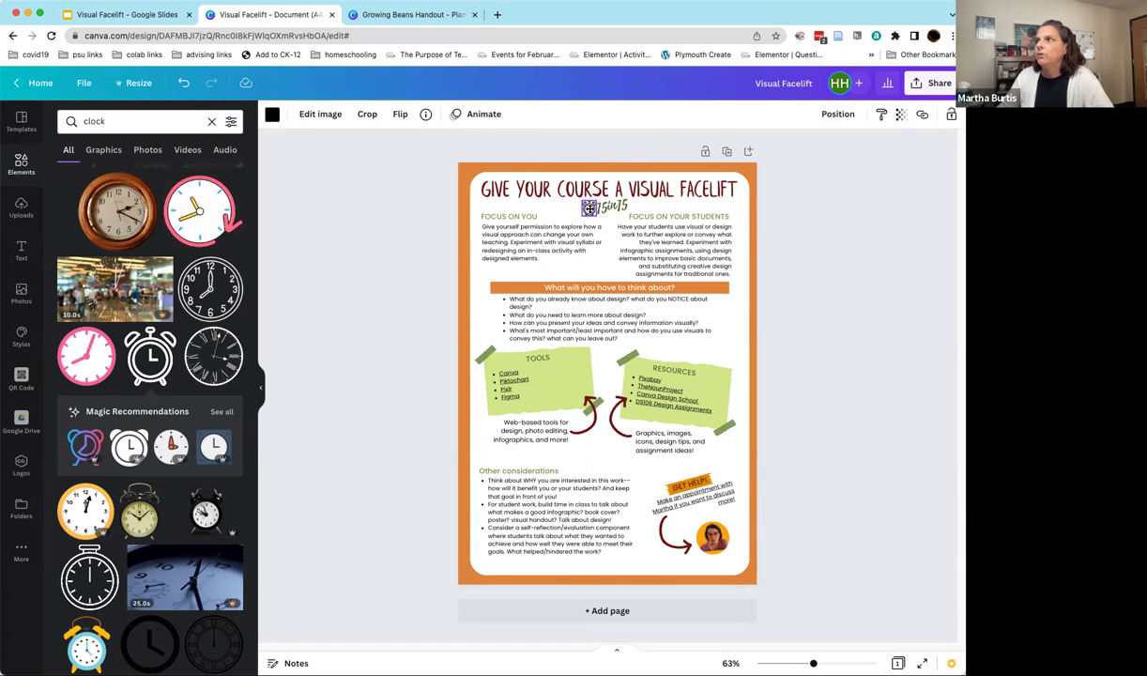
click(854, 256)
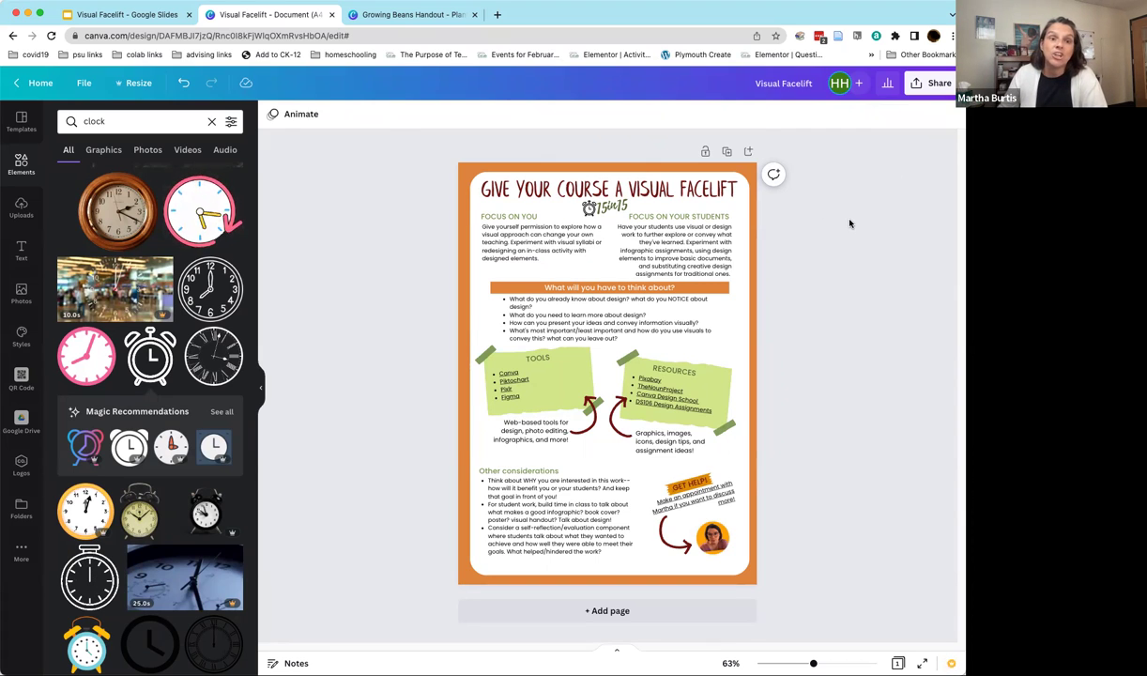
Download the Visual Facelift handout with file type PDF Print.
click(942, 84)
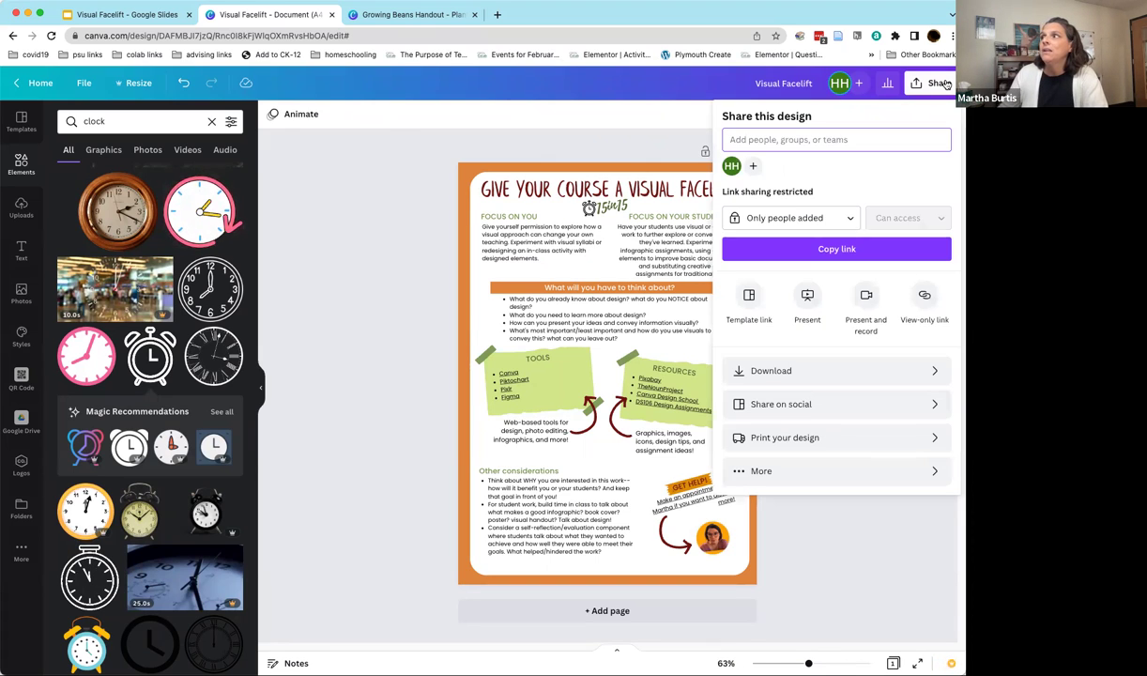
click(880, 371)
click(826, 166)
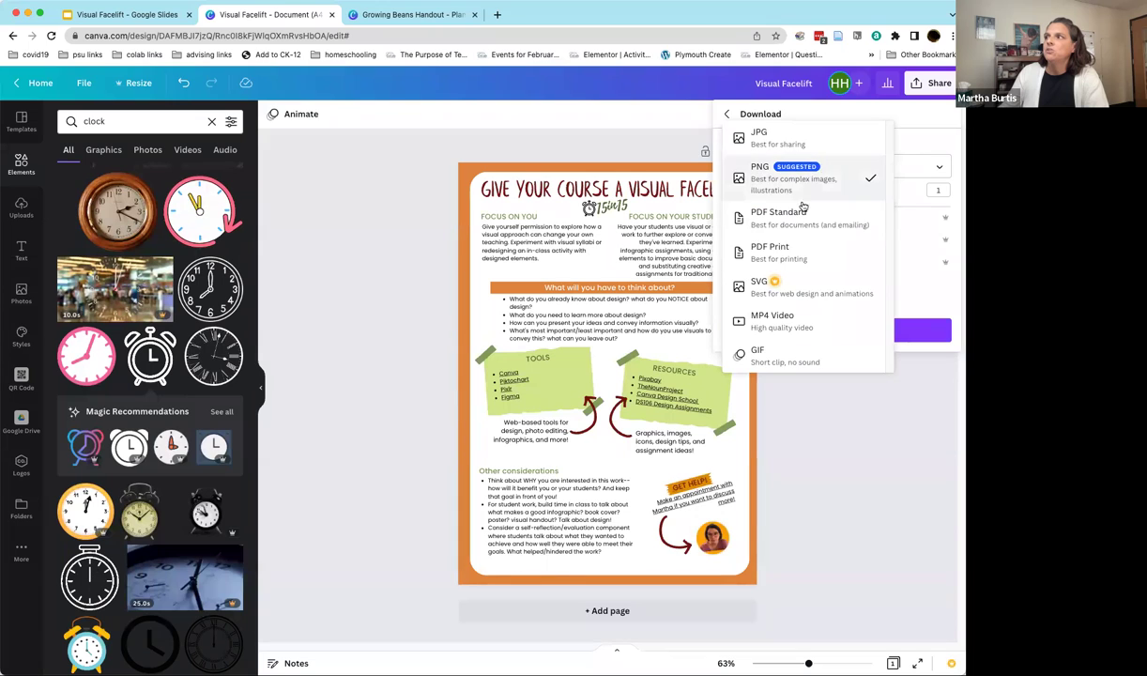
click(788, 253)
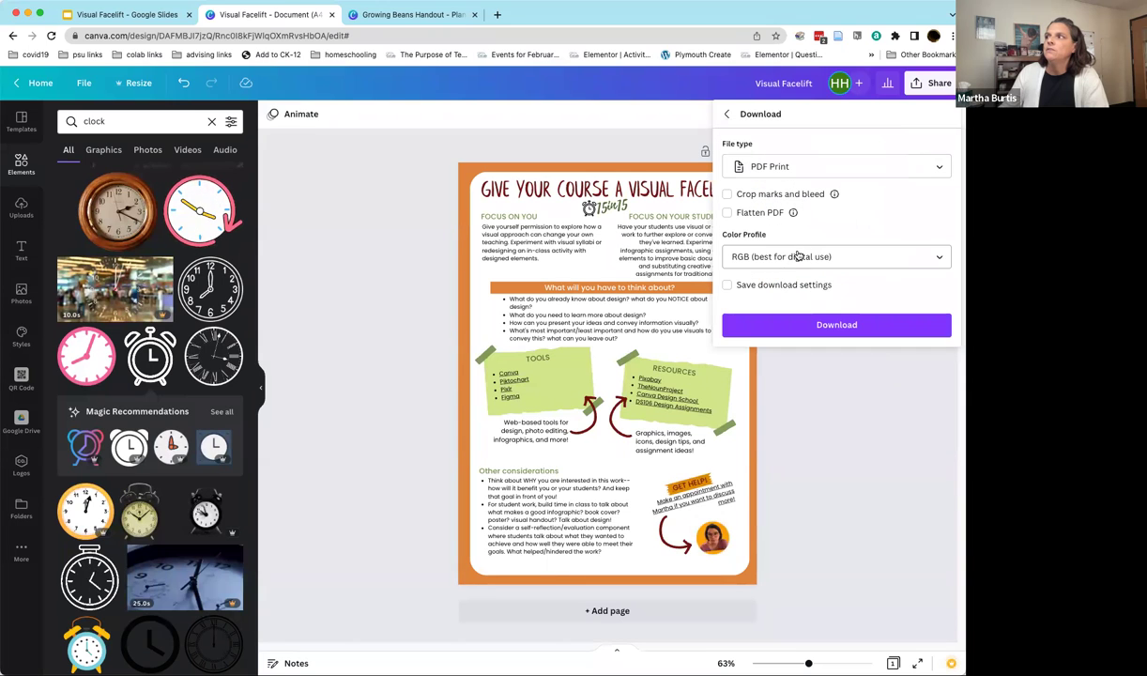
click(832, 324)
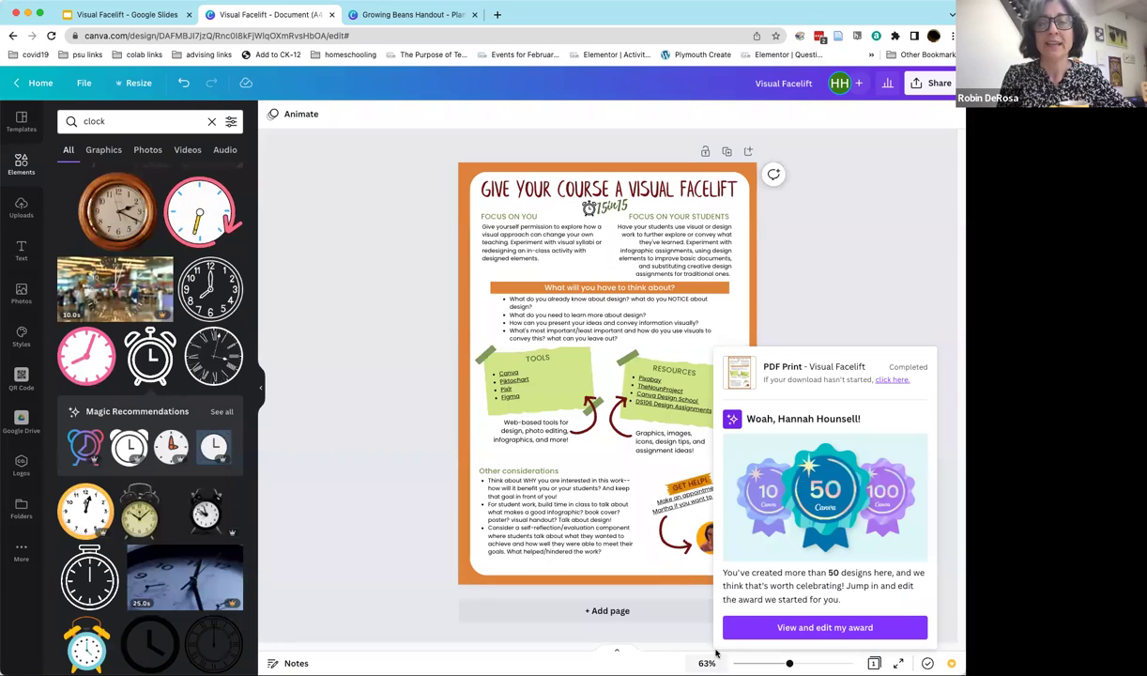
Close the download-complete and 50-designs award popup to reveal the full handout.
click(407, 614)
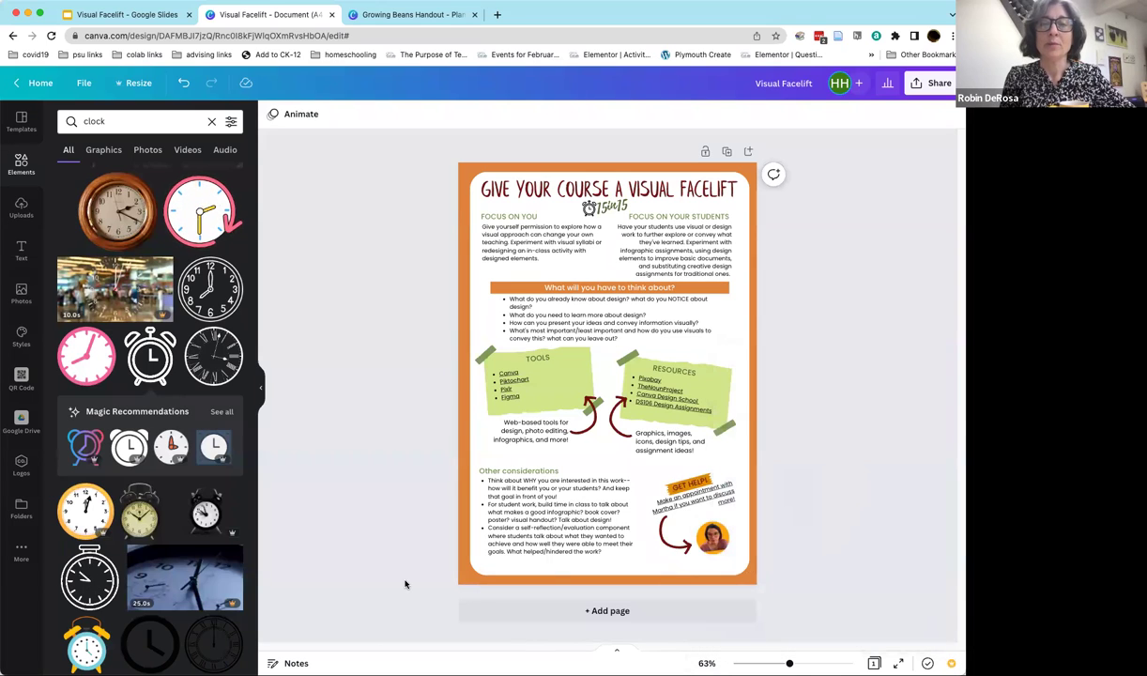